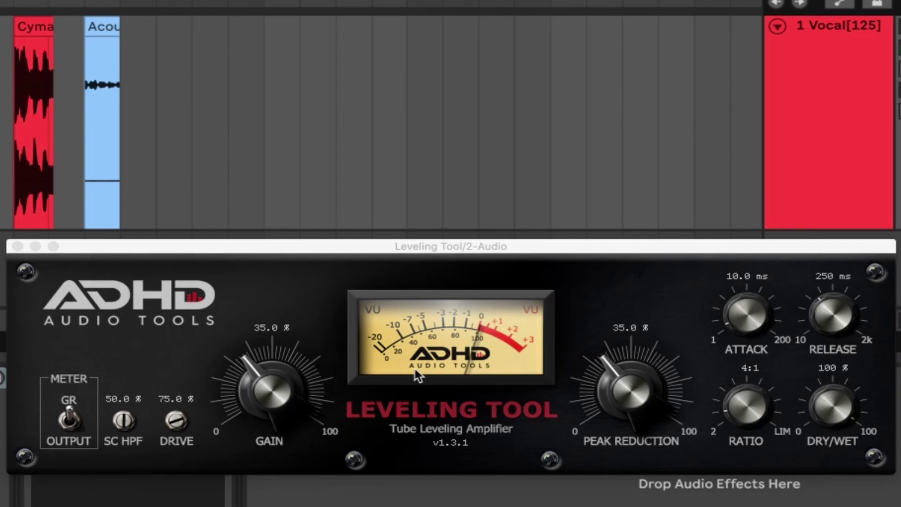
# - Check the meter's output mode, return it to GR, and set SC HPF, Drive and Gain to 0 %
pyautogui.click(70, 423)
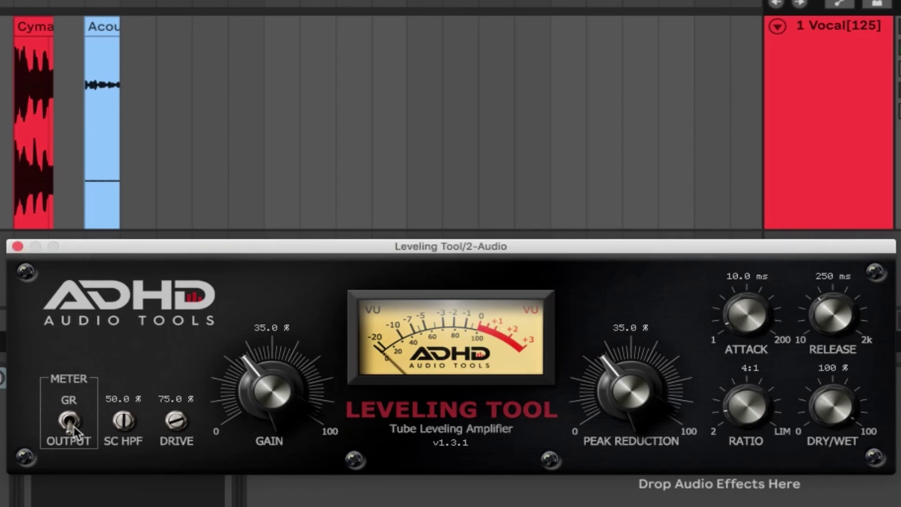
pyautogui.click(71, 423)
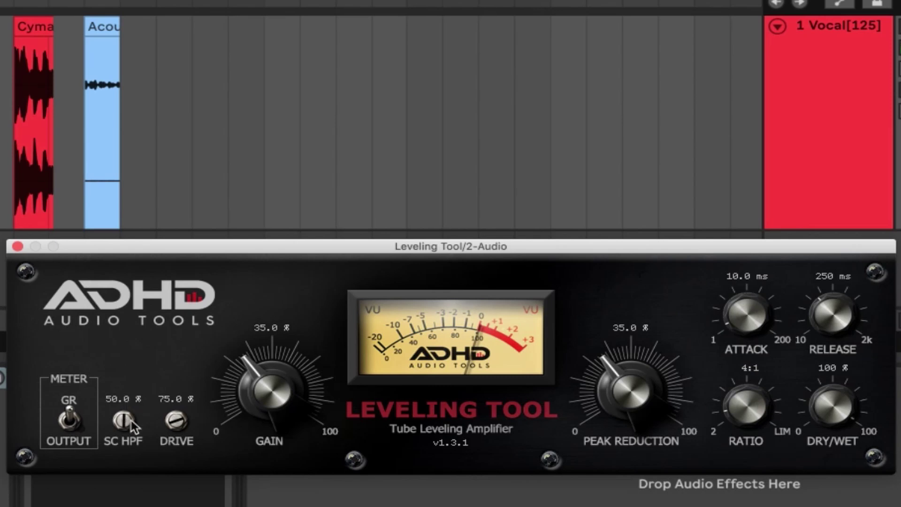
pyautogui.moveTo(126, 428); pyautogui.dragTo(120, 497)
pyautogui.moveTo(177, 439); pyautogui.dragTo(209, 484)
pyautogui.moveTo(267, 383); pyautogui.dragTo(260, 484)
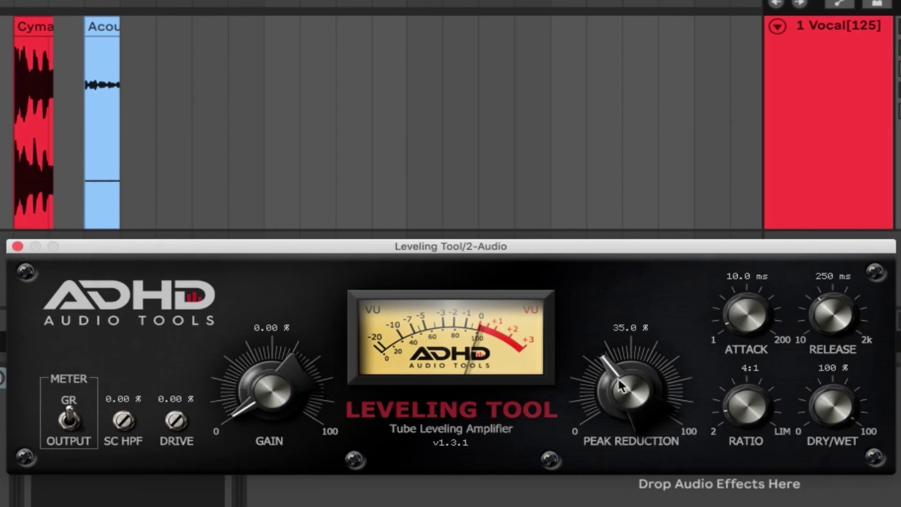
# - Set Peak Reduction to 33.8 % and keep the compression ratio at 4:1
pyautogui.moveTo(621, 382); pyautogui.dragTo(600, 404)
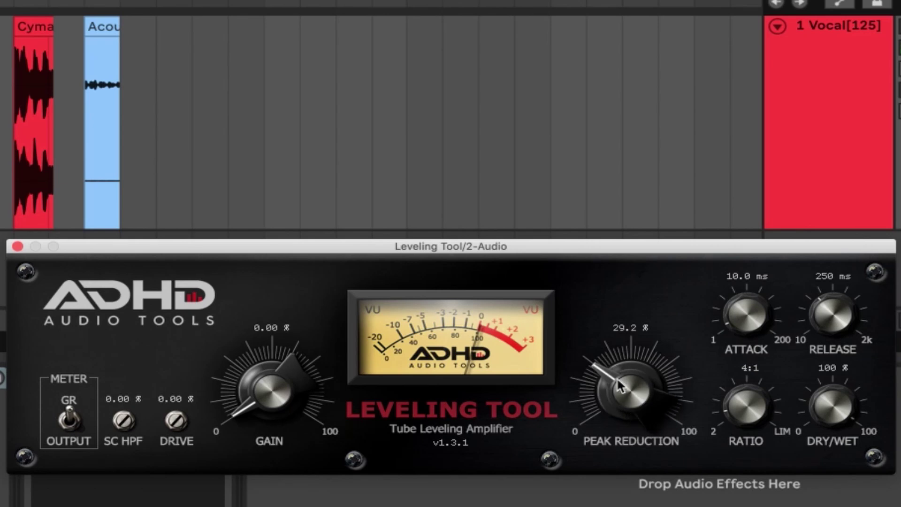
pyautogui.moveTo(624, 396); pyautogui.dragTo(626, 394)
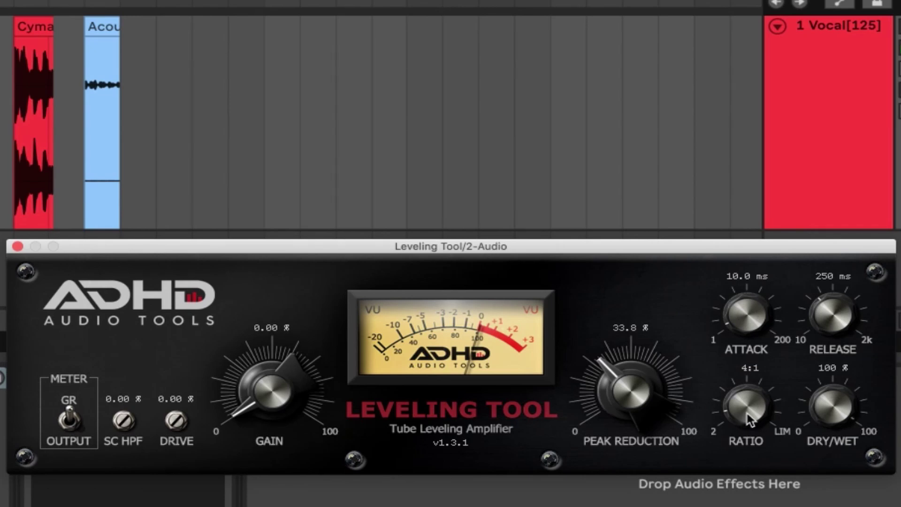
pyautogui.moveTo(750, 419); pyautogui.dragTo(790, 436)
# - Raise the Leveling Tool's Gain to 32.1 % while auditioning the vocal clip at bar 1
pyautogui.moveTo(392, 246); pyautogui.dragTo(394, 251)
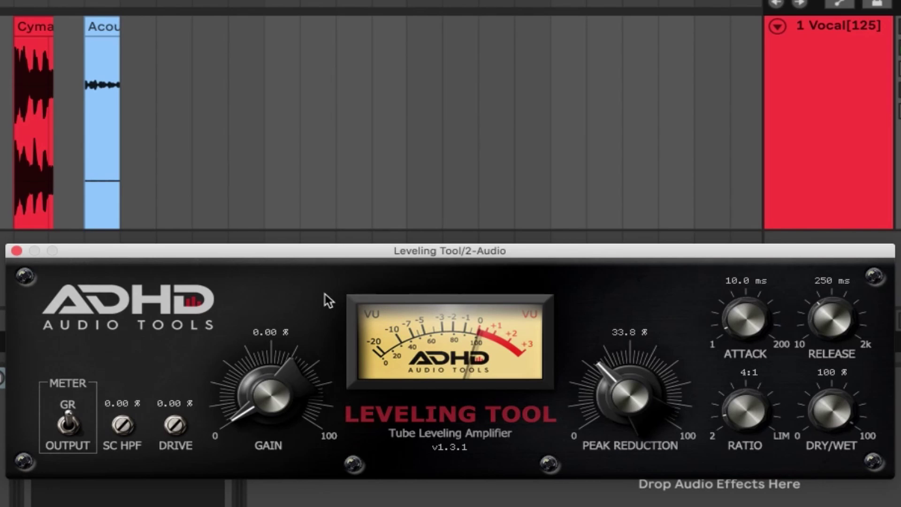
pyautogui.moveTo(292, 257); pyautogui.dragTo(291, 281)
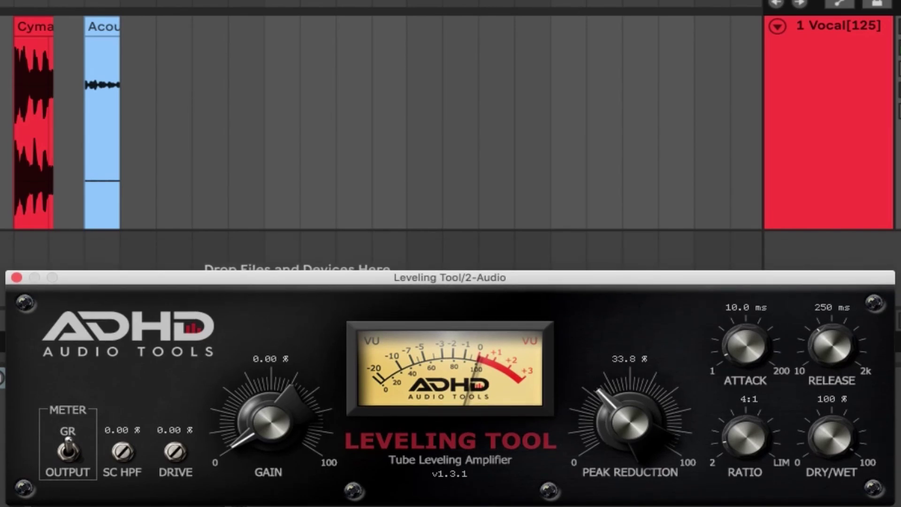
pyautogui.hscroll(-10, 380, 122)
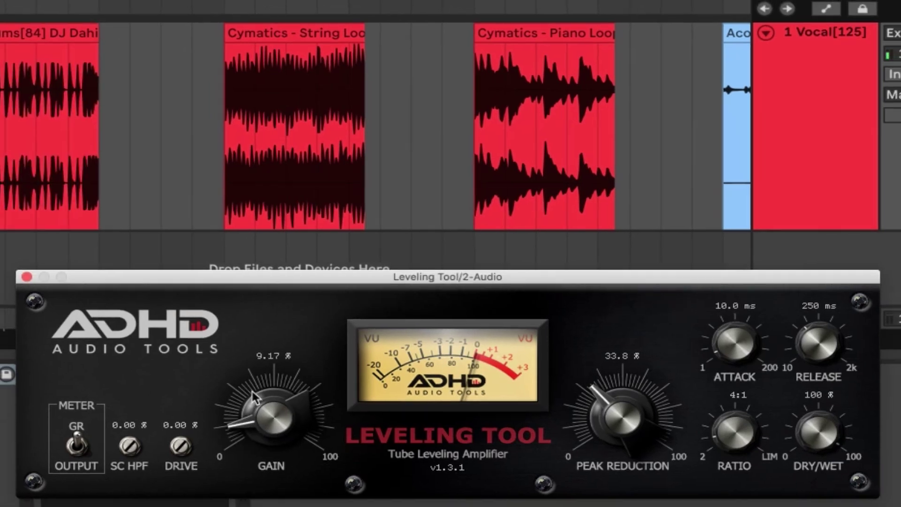
pyautogui.moveTo(254, 396); pyautogui.dragTo(303, 285)
pyautogui.press('space')
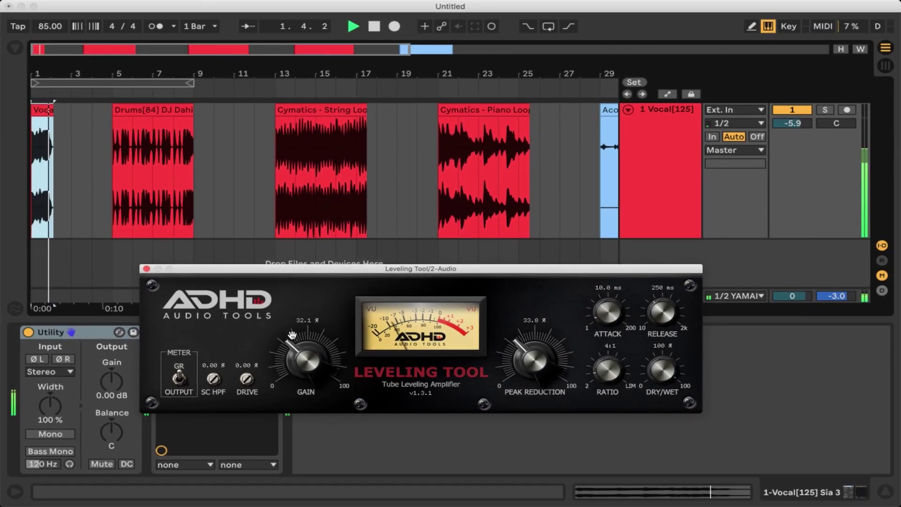
pyautogui.press('space')
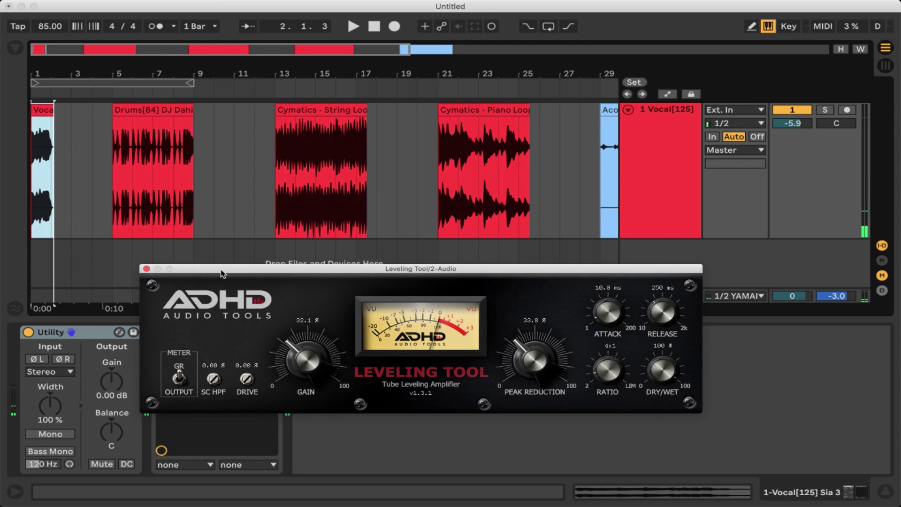
# - Audition the vocal clip with the Leveling Tool bypassed and switched back on
pyautogui.moveTo(221, 271); pyautogui.dragTo(294, 242)
pyautogui.click(160, 333)
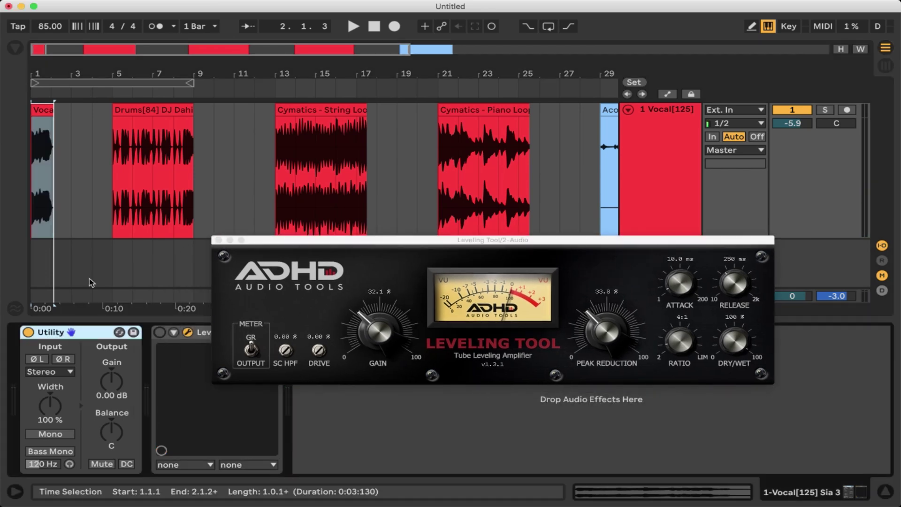
pyautogui.press('space')
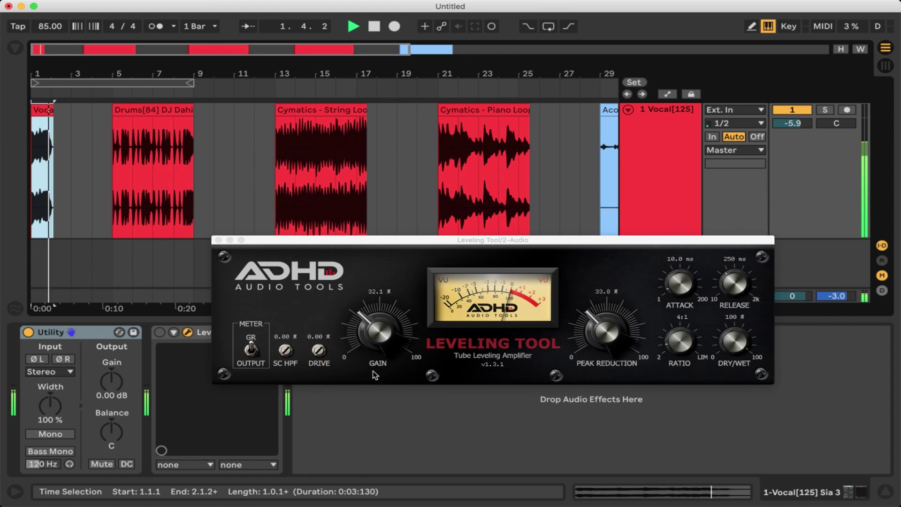
pyautogui.press('space')
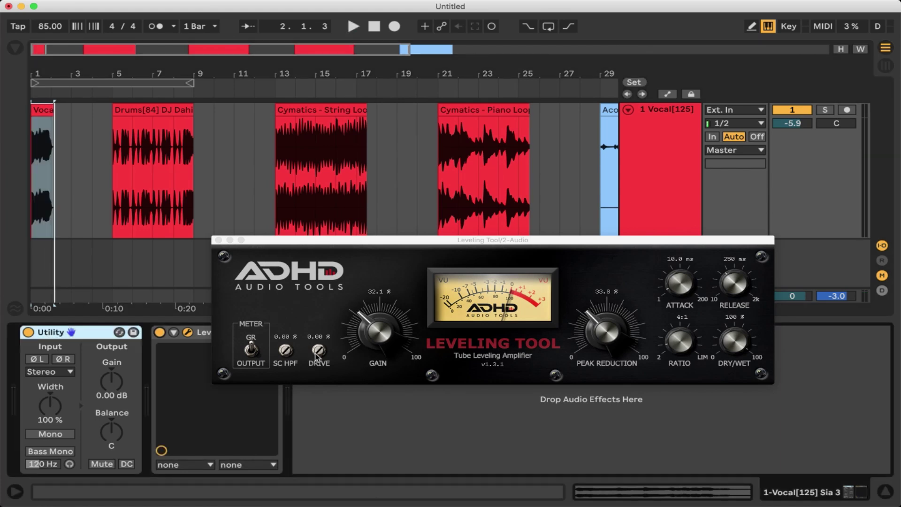
# - Set Drive to 77.1 % and compare the vocal with the Leveling Tool bypassed and active
pyautogui.moveTo(317, 357); pyautogui.dragTo(316, 329)
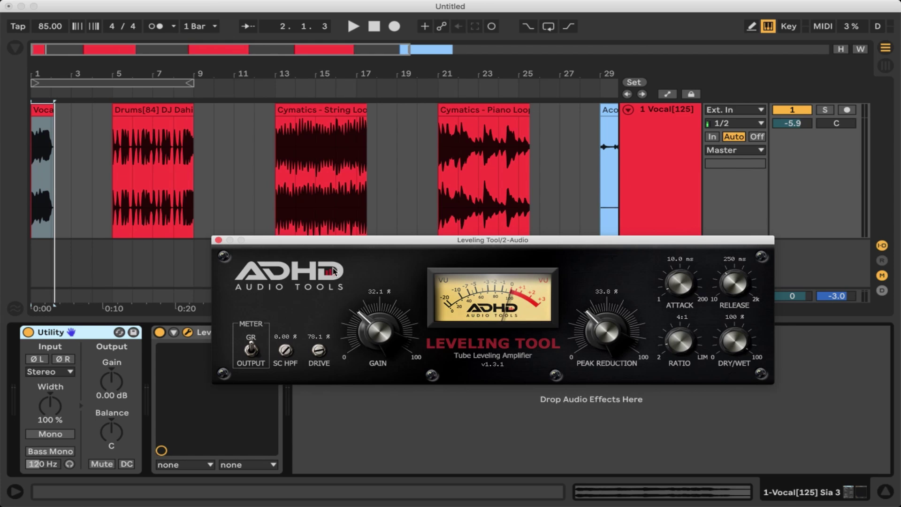
pyautogui.press('space')
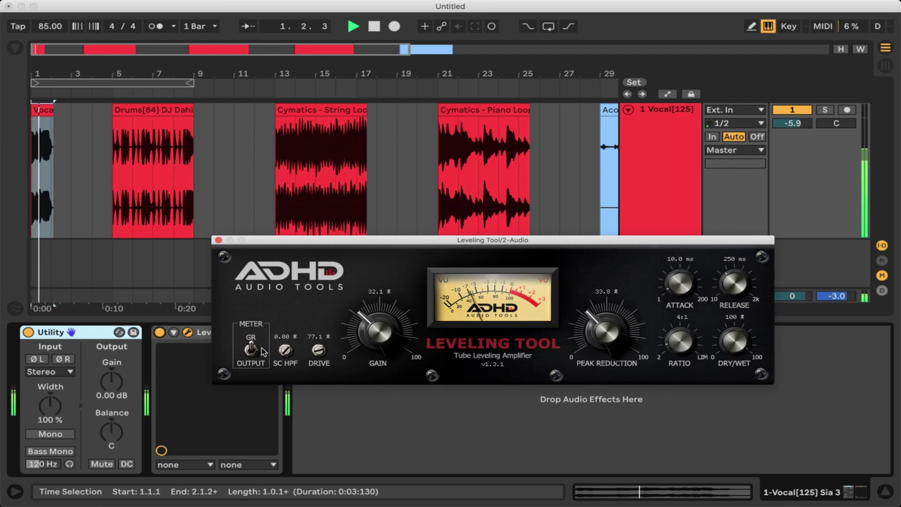
pyautogui.click(160, 335)
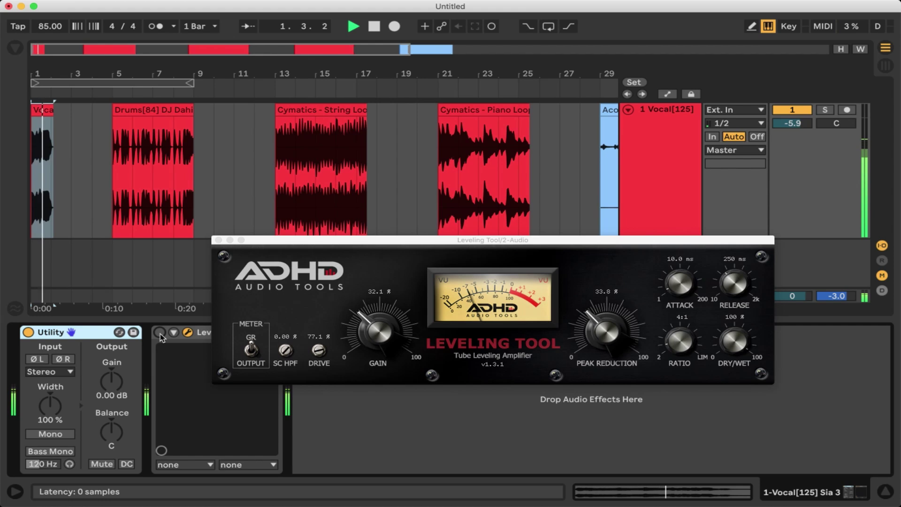
pyautogui.click(160, 332)
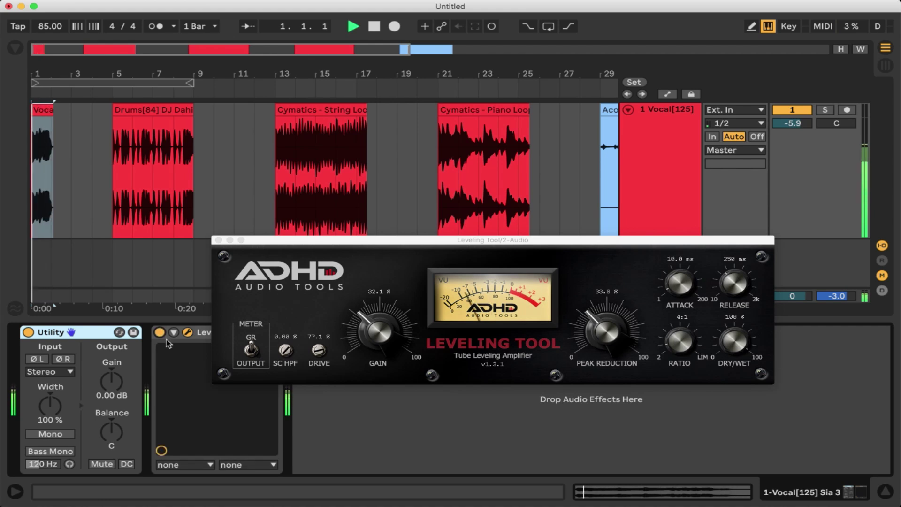
pyautogui.press('space')
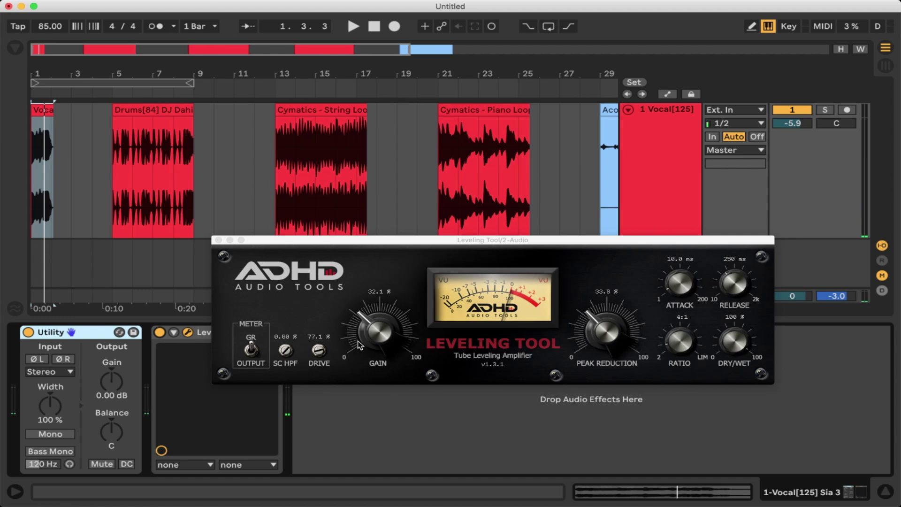
# - Set Gain to 37.7 %, ratio to 7:1, attack to 1.00 ms and release to 318 ms during vocal playback
pyautogui.click(370, 335)
pyautogui.press('space')
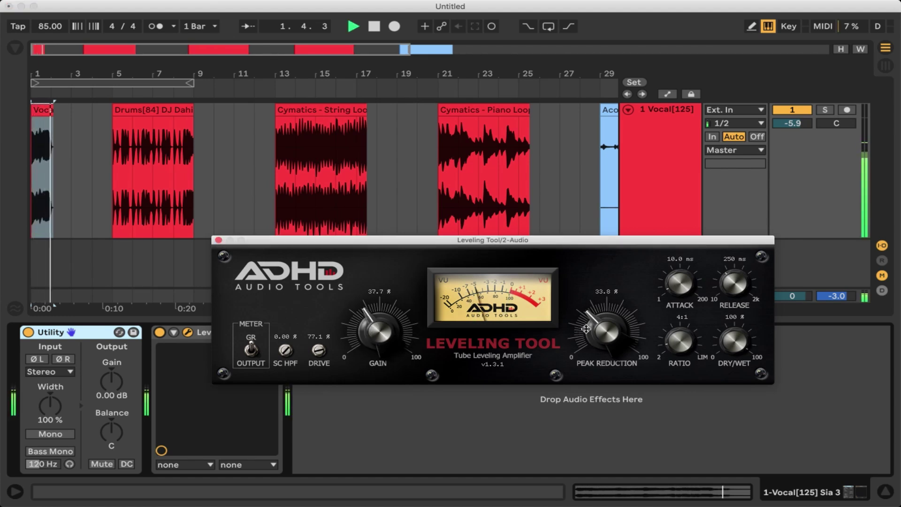
pyautogui.moveTo(681, 346); pyautogui.dragTo(667, 329)
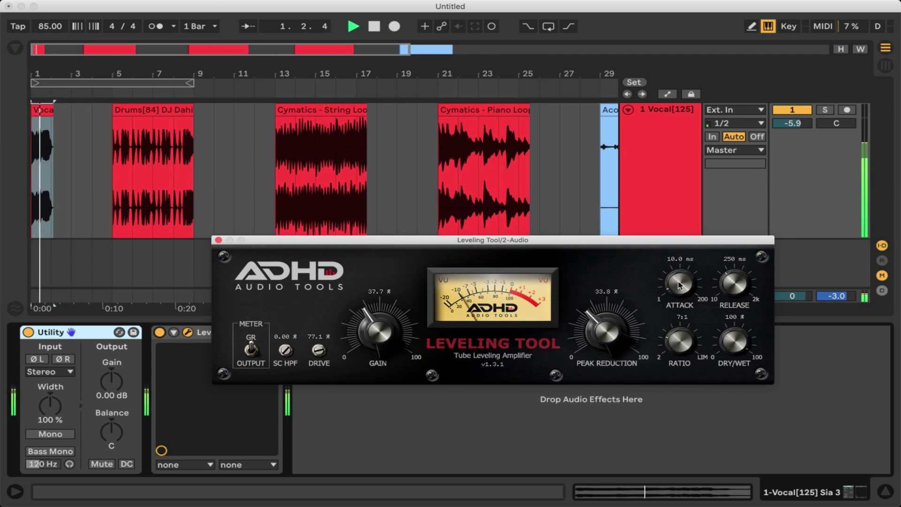
pyautogui.moveTo(680, 284); pyautogui.dragTo(679, 294)
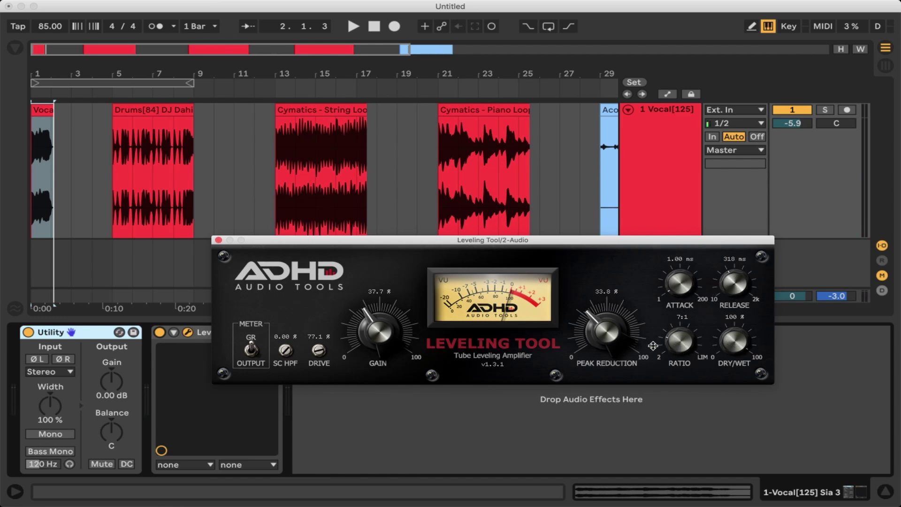
# - Replay the vocal and compare the new compression settings with the Leveling Tool bypassed and active
pyautogui.moveTo(427, 242); pyautogui.dragTo(426, 257)
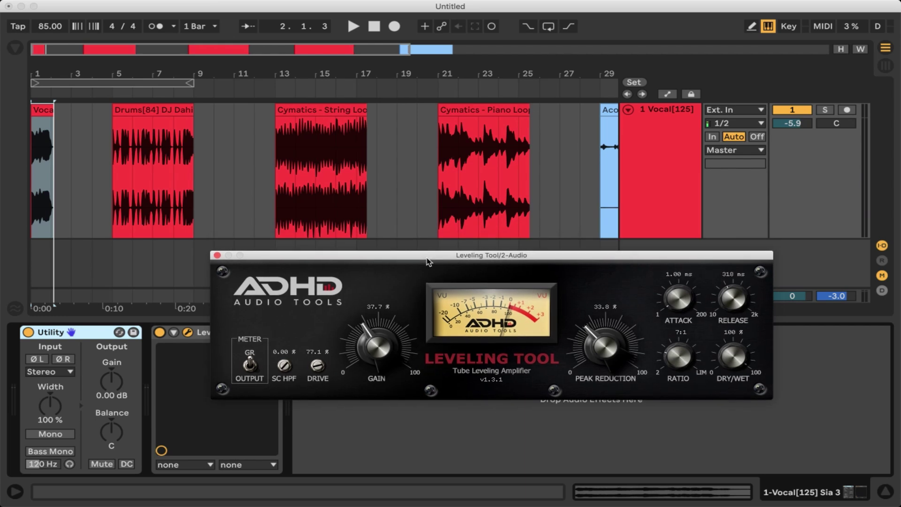
pyautogui.press('space')
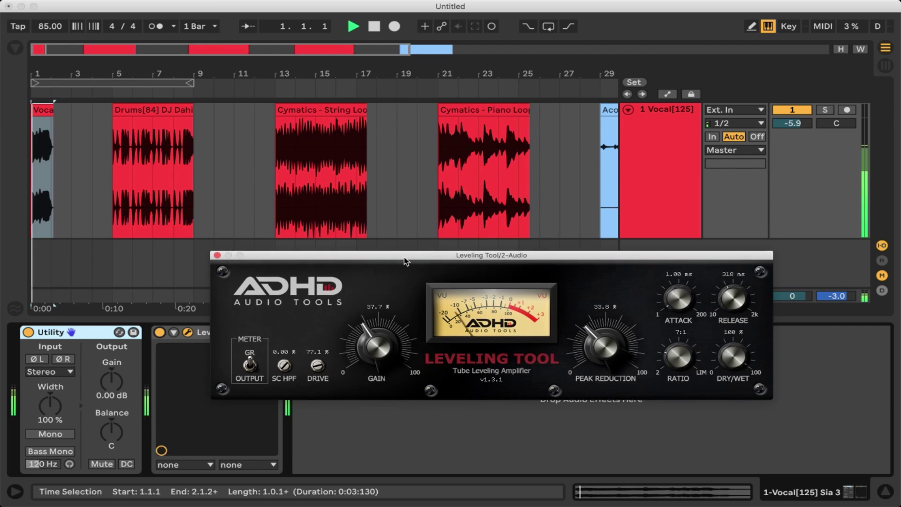
pyautogui.click(159, 332)
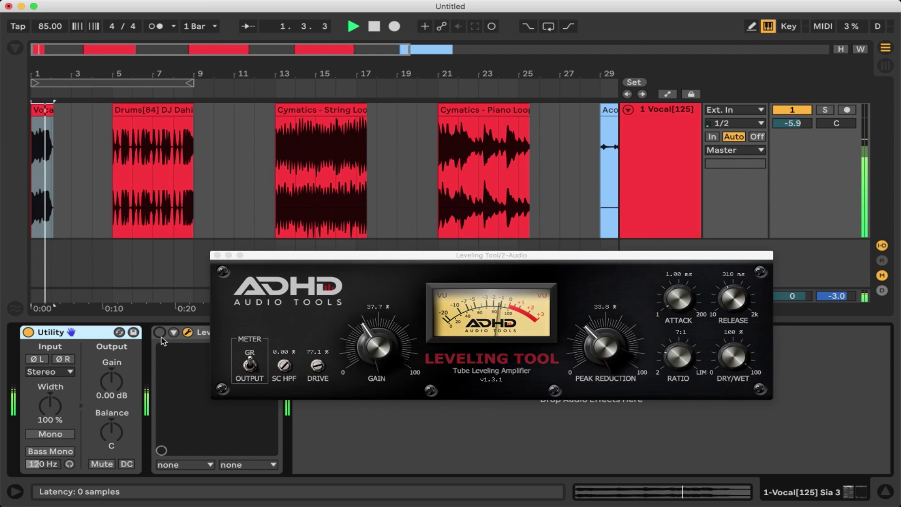
pyautogui.click(160, 332)
pyautogui.press('space')
pyautogui.press('space')
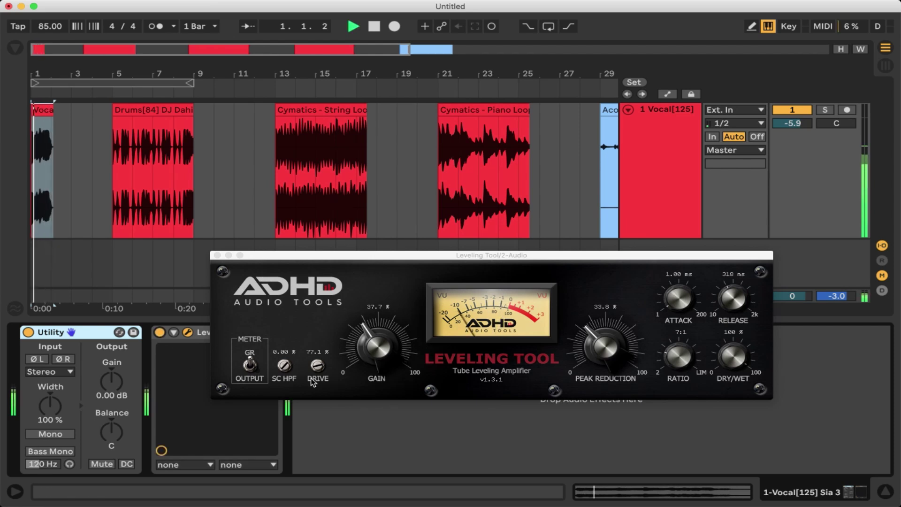
# - Raise Drive to 100 % while auditioning the vocal clip
pyautogui.moveTo(317, 366); pyautogui.dragTo(324, 318)
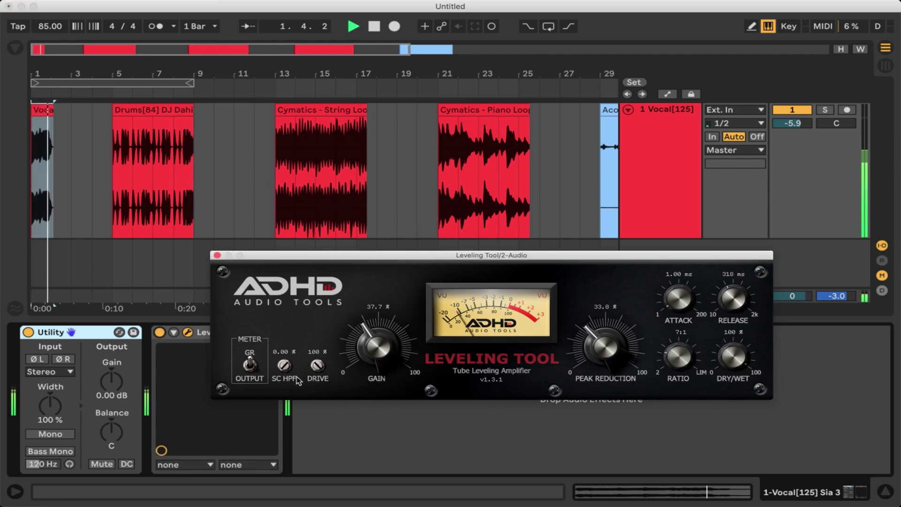
pyautogui.press('space')
pyautogui.press('space')
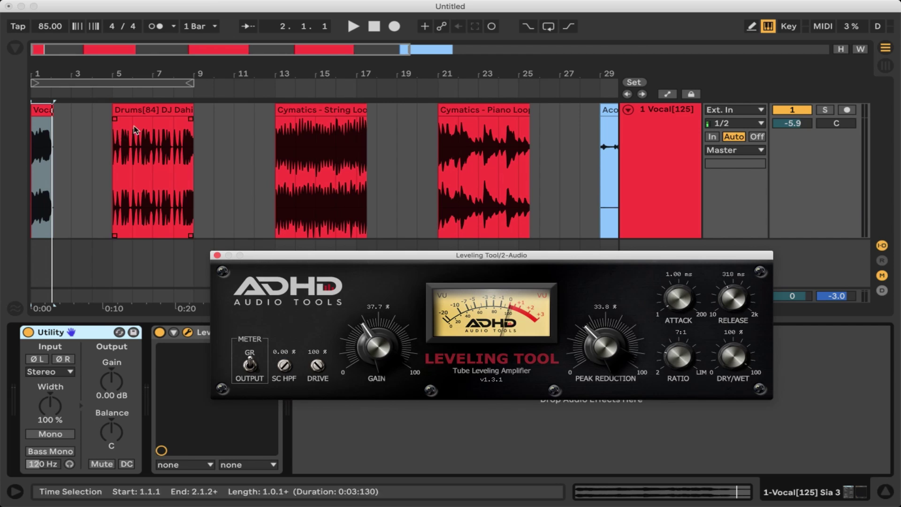
# - Play the drum clip at bar 5, set Gain to 34.8 %, and compare it with the Leveling Tool bypassed and active
pyautogui.click(149, 155)
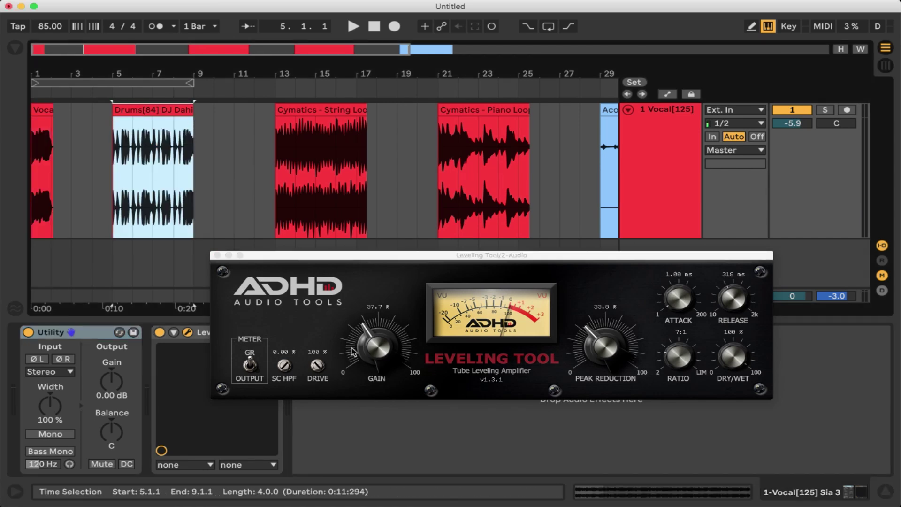
pyautogui.press('space')
pyautogui.click(366, 343)
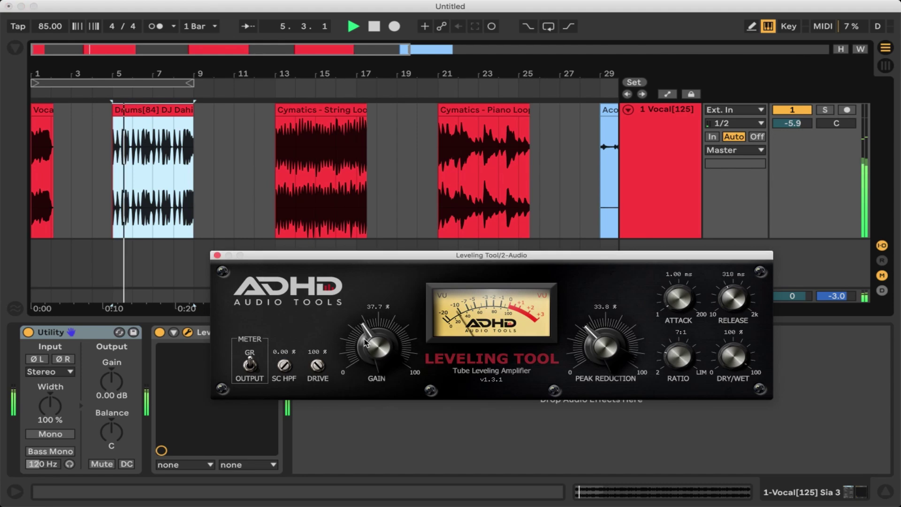
pyautogui.moveTo(366, 343); pyautogui.dragTo(367, 351)
pyautogui.click(166, 347)
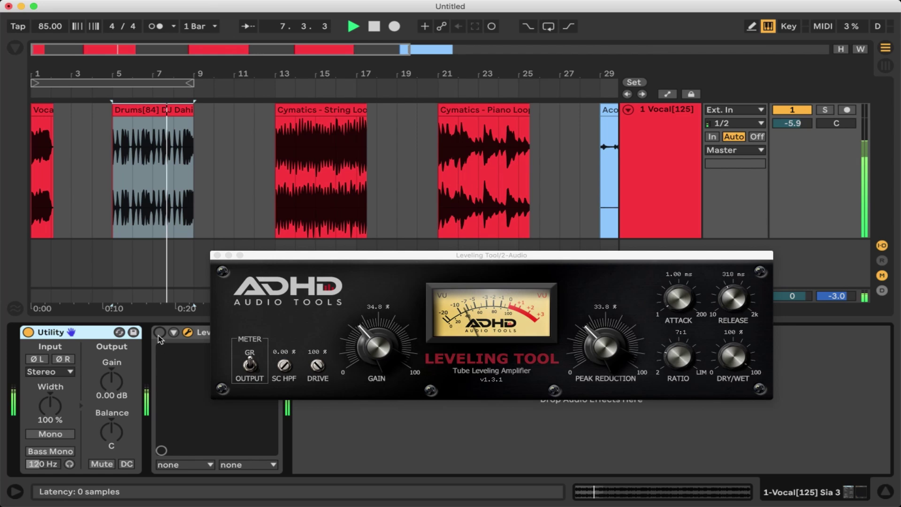
pyautogui.click(160, 333)
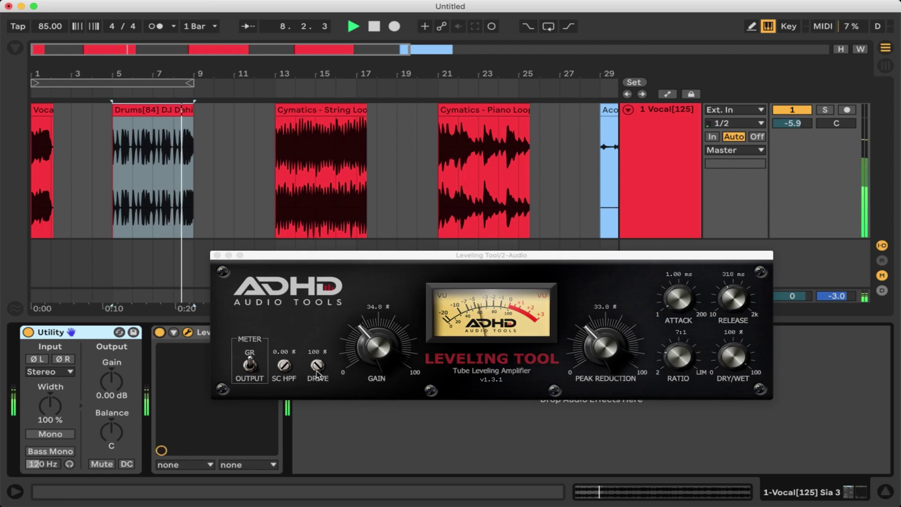
# - Replay the drum clip and set Drive to 43.7 %, SC HPF to 29.2 % and attack to 79.8 ms
pyautogui.click(147, 130)
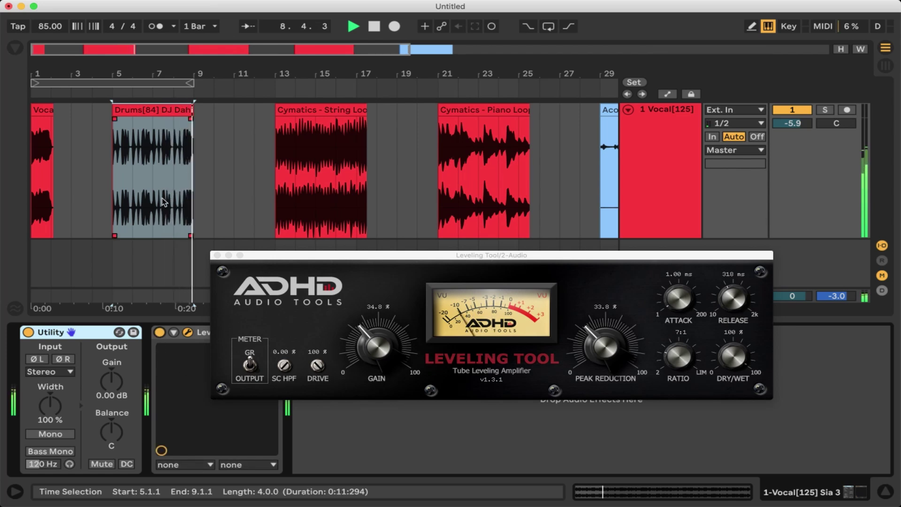
pyautogui.click(150, 122)
pyautogui.click(149, 110)
pyautogui.press('space')
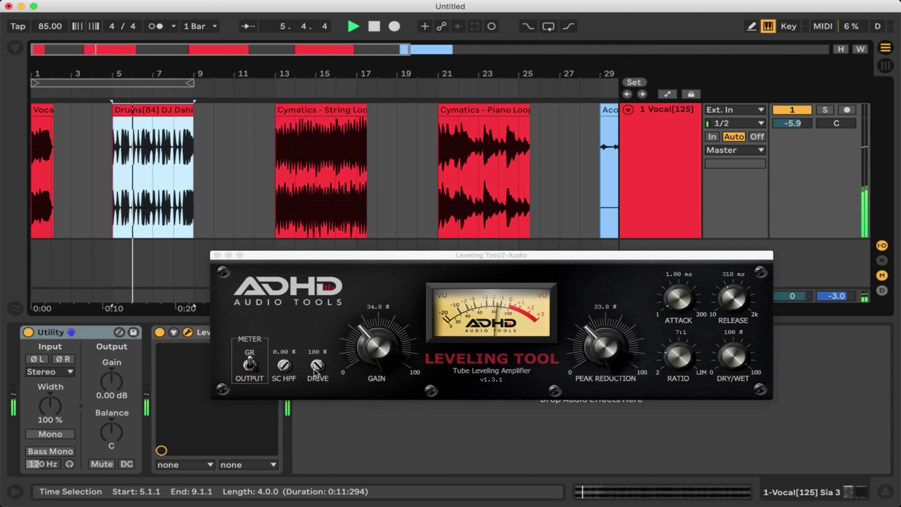
pyautogui.moveTo(316, 371); pyautogui.dragTo(302, 426)
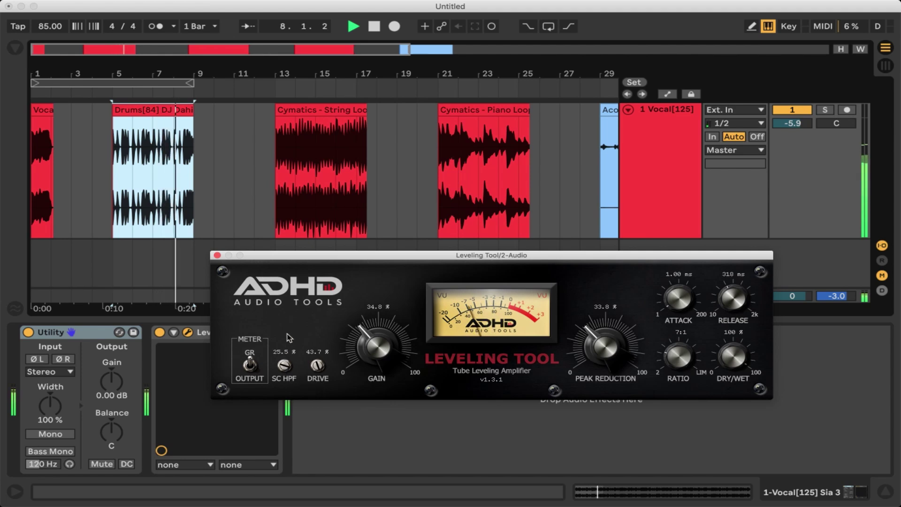
pyautogui.moveTo(284, 366); pyautogui.dragTo(290, 334)
pyautogui.moveTo(675, 303); pyautogui.dragTo(682, 266)
pyautogui.press('space')
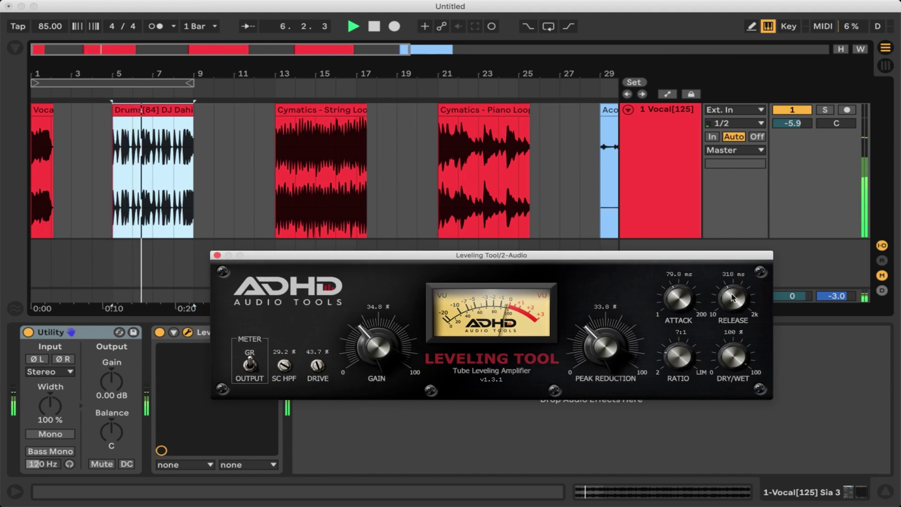
# - Set release to 358 ms, ratio to 5:1 and Peak Reduction to 29.0 % while auditioning the drum clip, and stop playback
pyautogui.moveTo(733, 298); pyautogui.dragTo(734, 292)
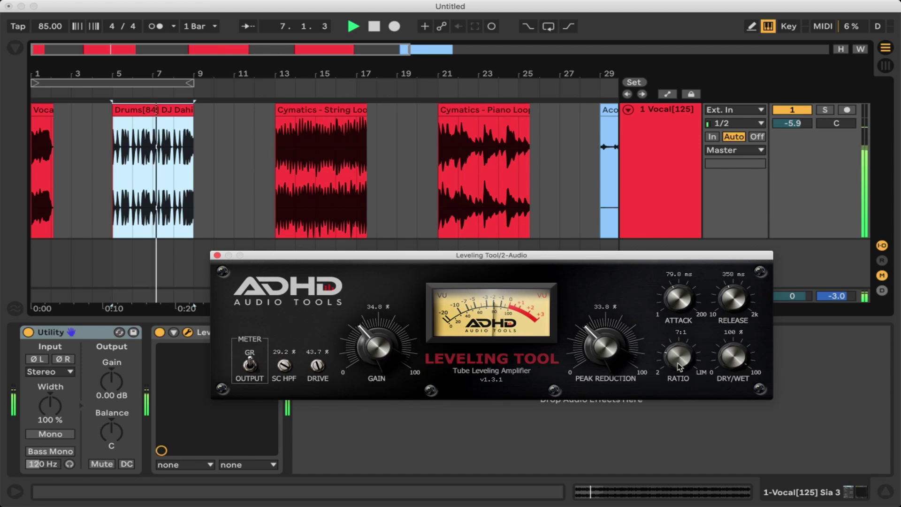
pyautogui.moveTo(678, 368); pyautogui.dragTo(676, 373)
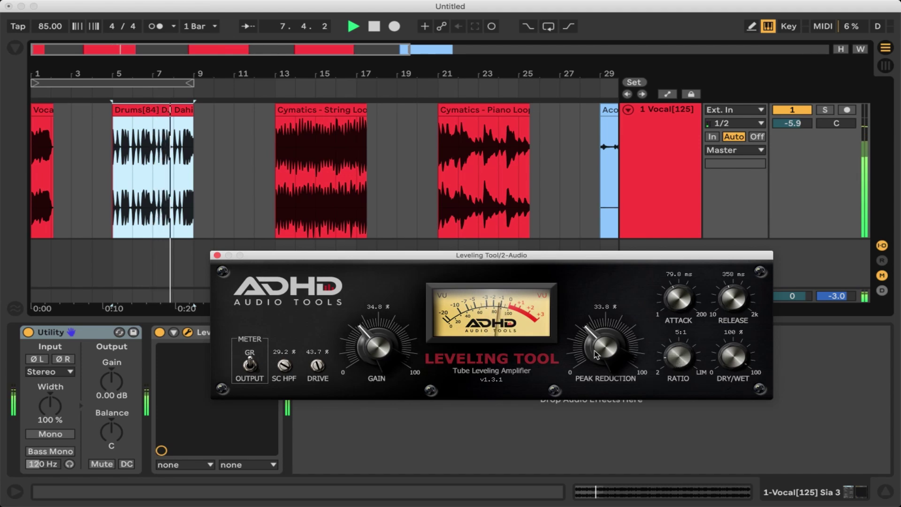
pyautogui.moveTo(590, 334); pyautogui.dragTo(589, 345)
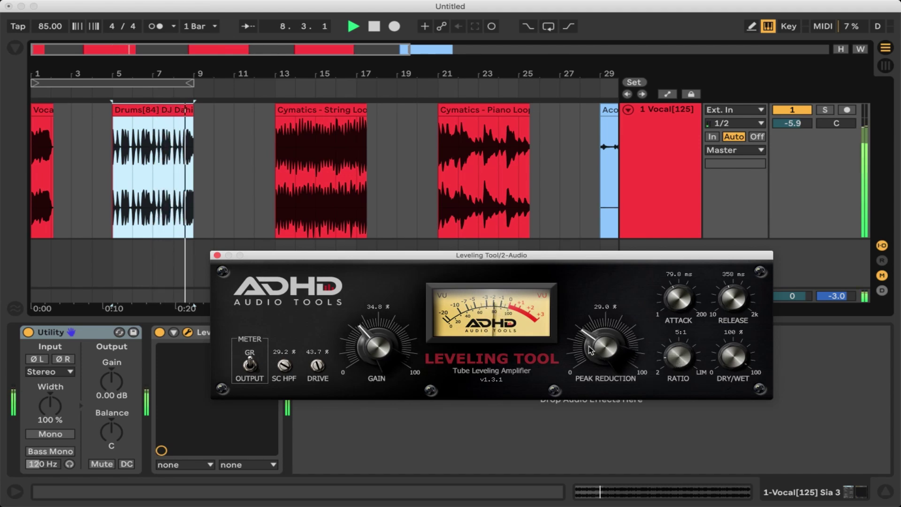
pyautogui.press('space')
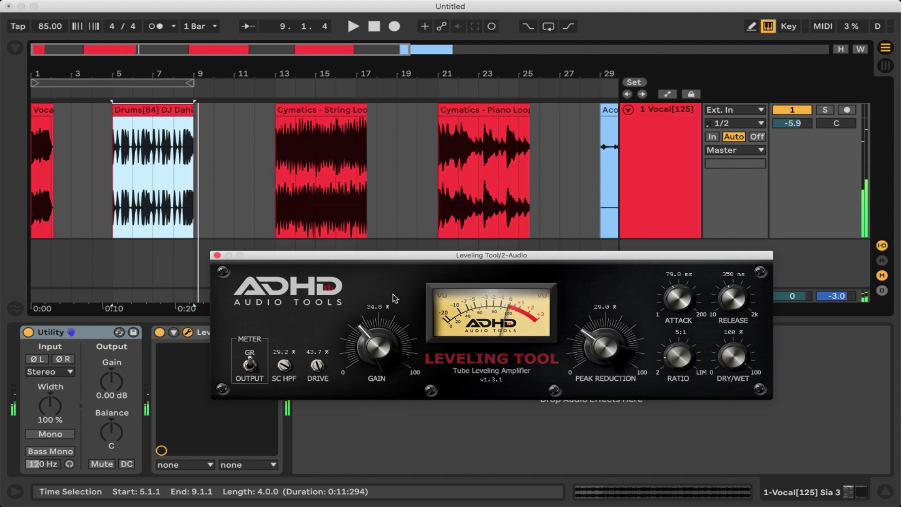
# - Replay the drum clip and compare the adjusted compression with the Leveling Tool active and bypassed, leaving it active
pyautogui.press('space')
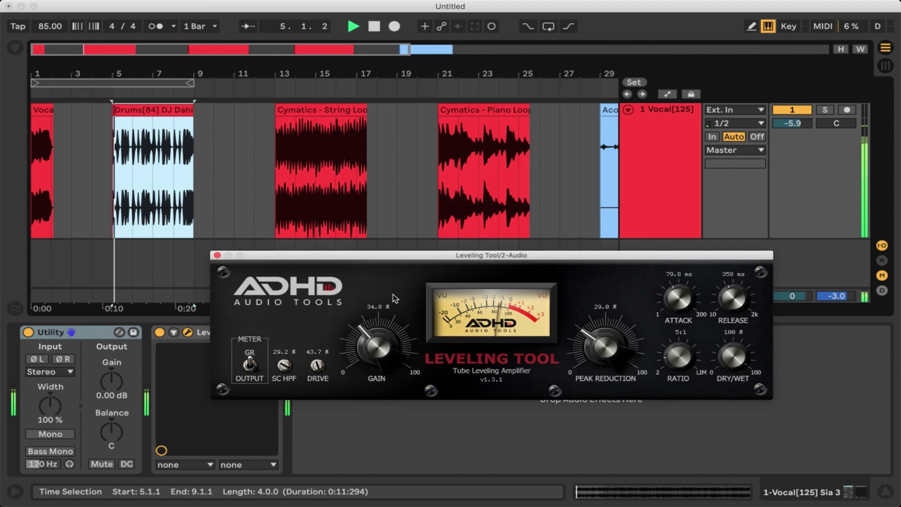
pyautogui.click(160, 333)
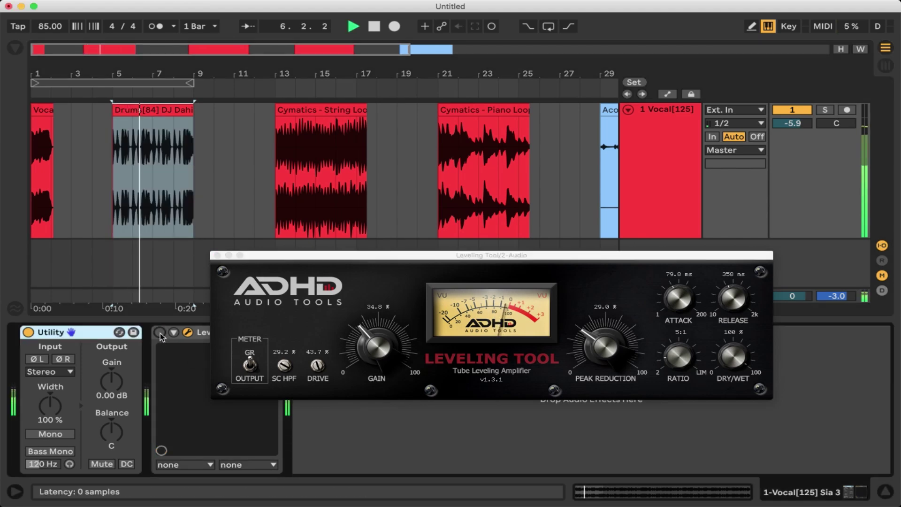
pyautogui.click(160, 332)
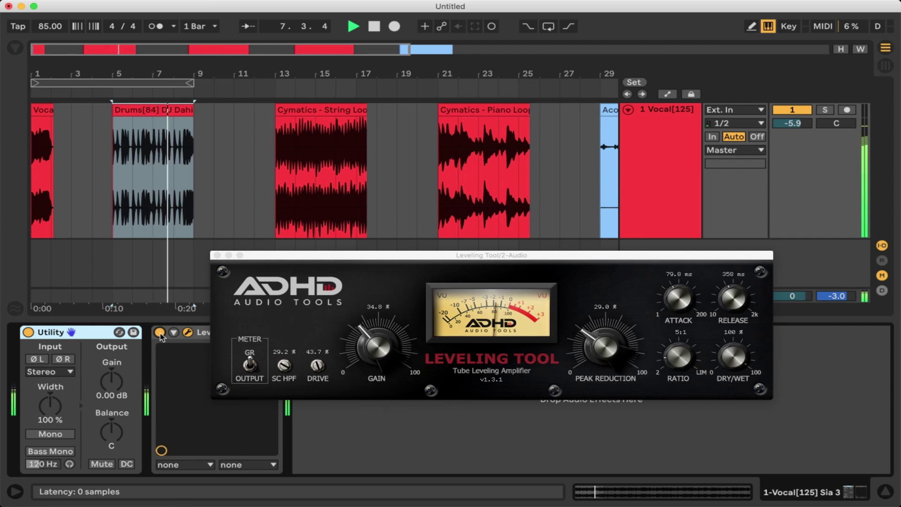
pyautogui.click(160, 332)
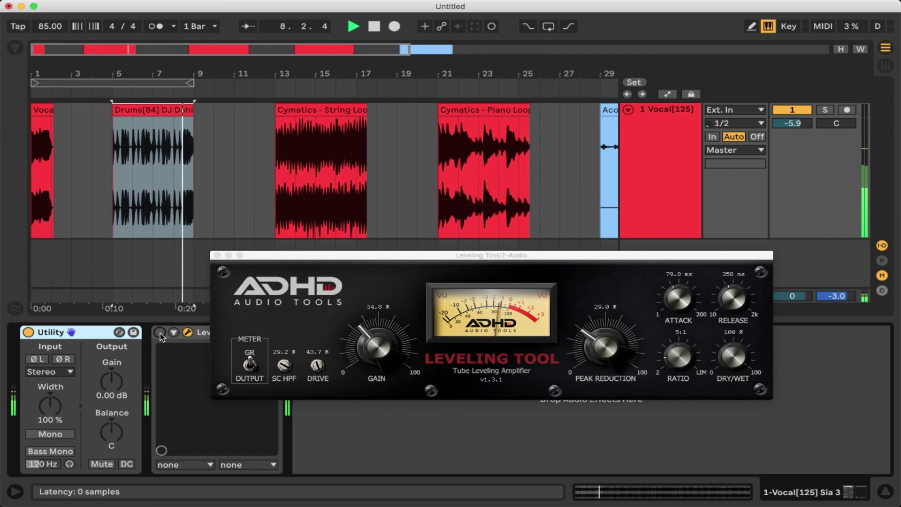
pyautogui.click(160, 333)
pyautogui.press('space')
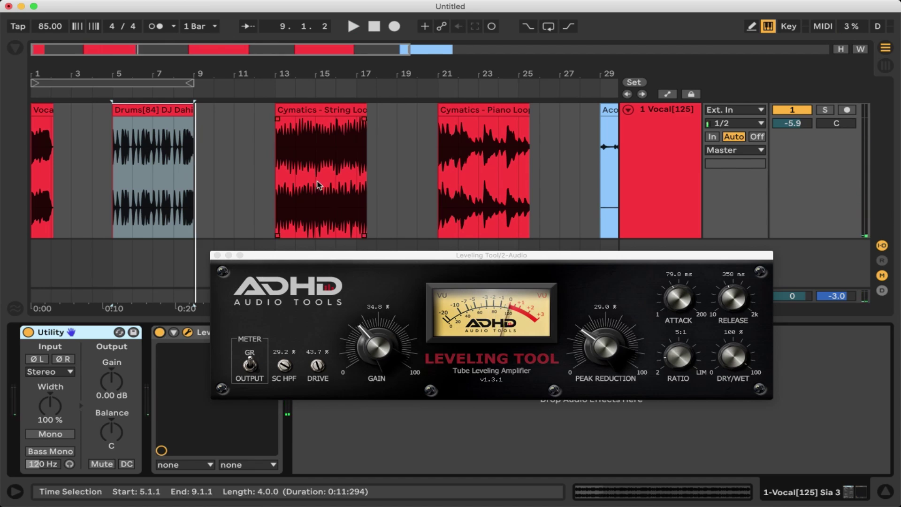
# - Play the piano loop at bar 21 with the Leveling Tool active and bypassed, reactivate it and set Drive to 58.3 %
pyautogui.moveTo(328, 90); pyautogui.dragTo(33, 92)
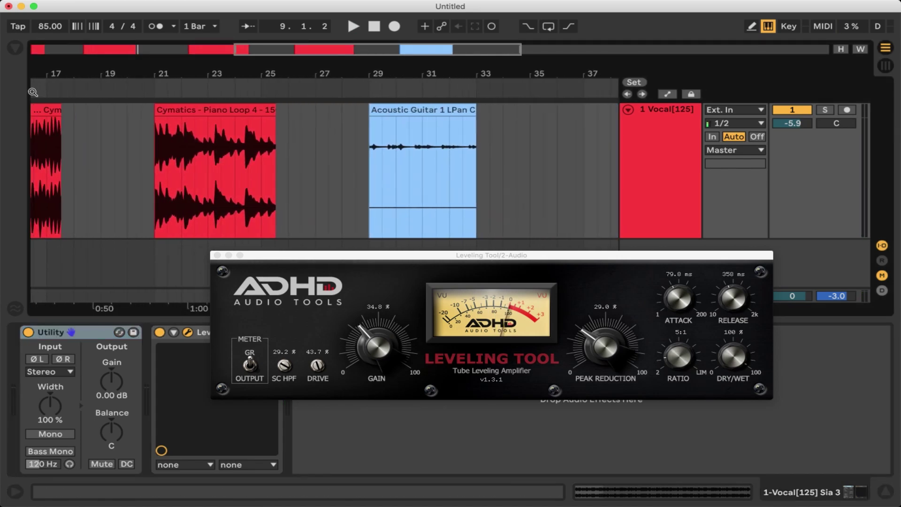
pyautogui.click(186, 111)
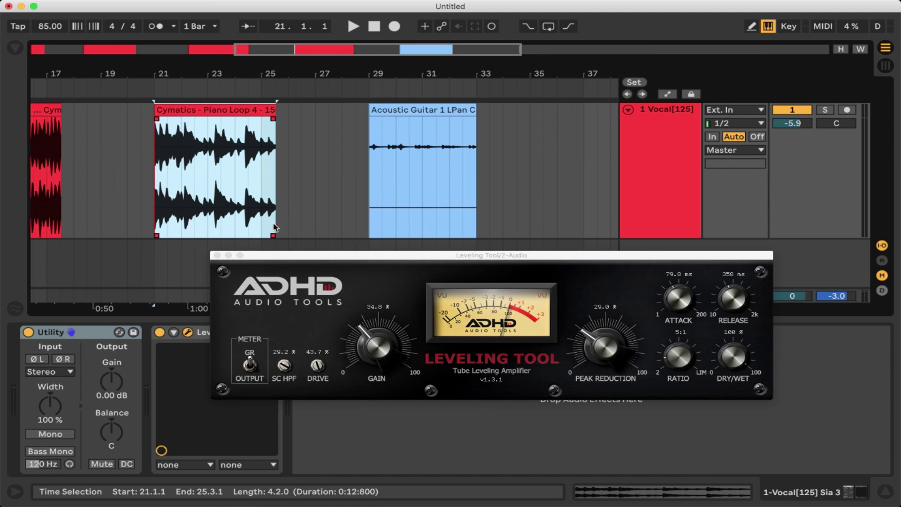
pyautogui.press('space')
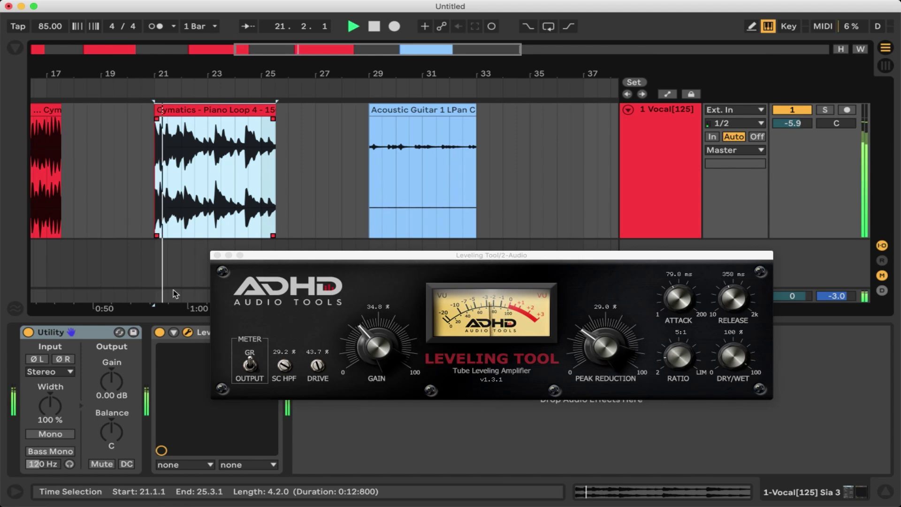
pyautogui.click(160, 332)
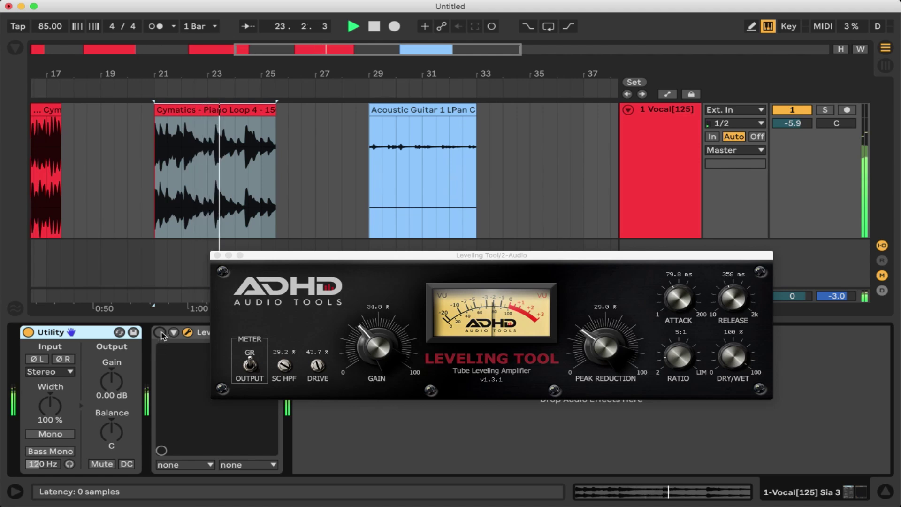
pyautogui.press('space')
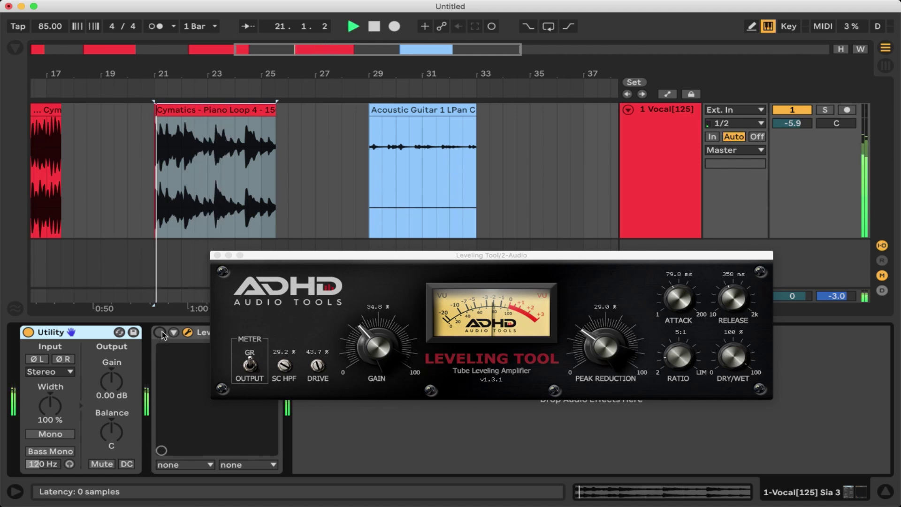
pyautogui.click(161, 333)
pyautogui.moveTo(317, 372); pyautogui.dragTo(313, 347)
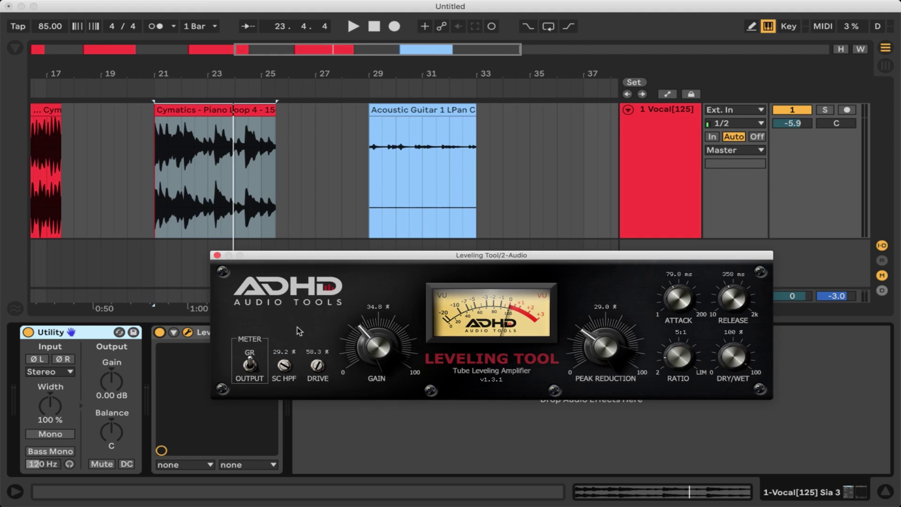
# - Play the acoustic guitar clip at bar 29 with the Leveling Tool bypassed, and activate it during playback
pyautogui.click(343, 131)
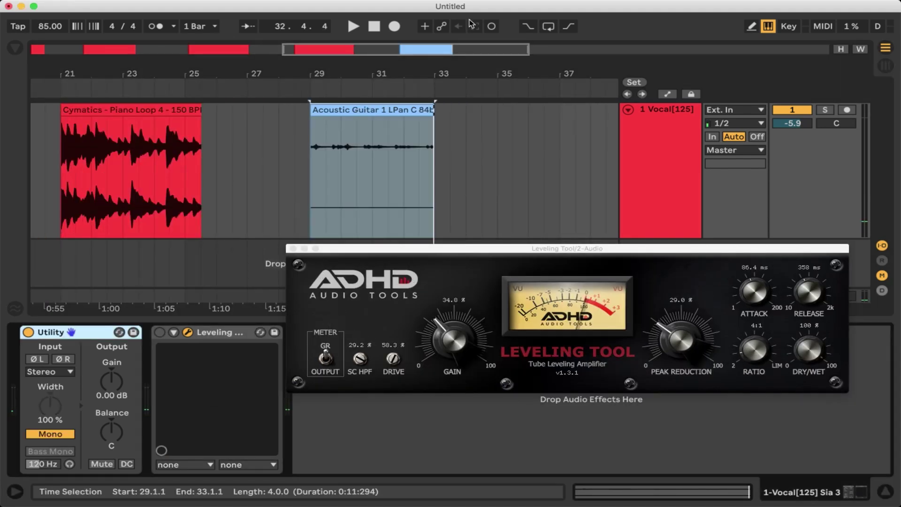
pyautogui.click(373, 112)
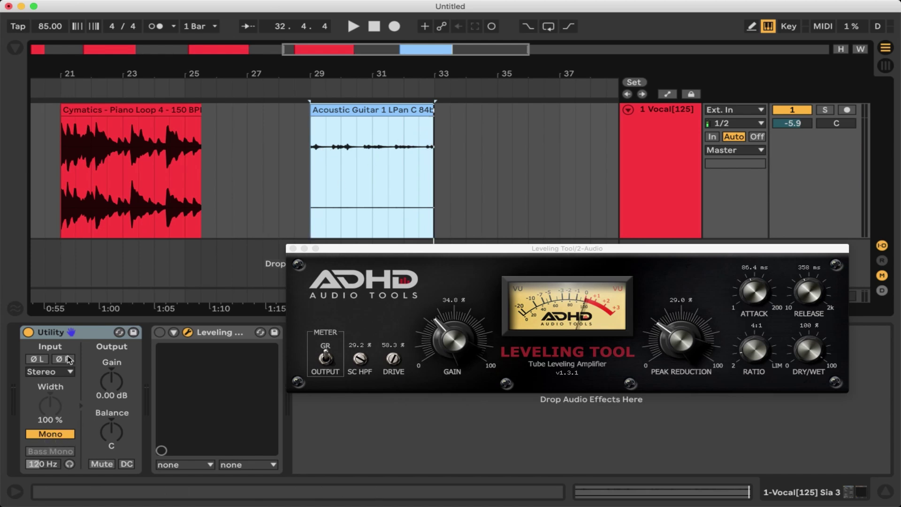
pyautogui.click(90, 333)
pyautogui.click(343, 110)
pyautogui.press('space')
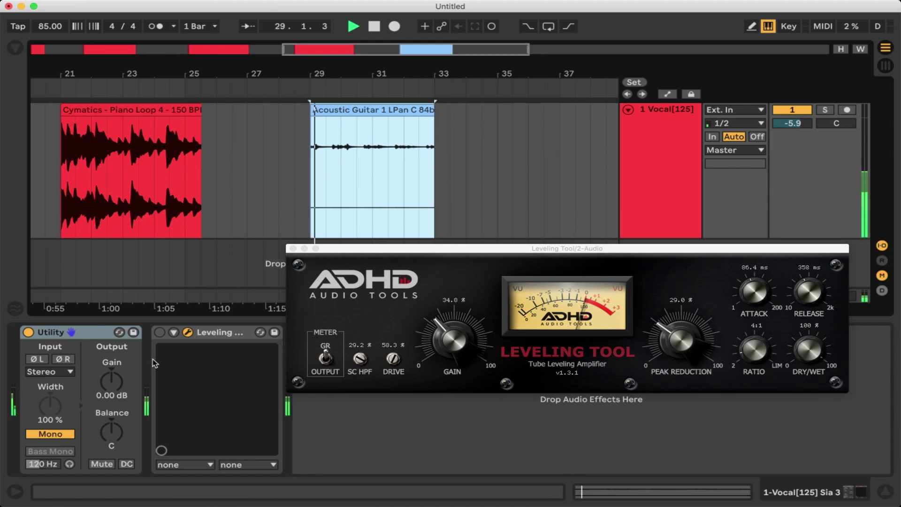
pyautogui.click(160, 334)
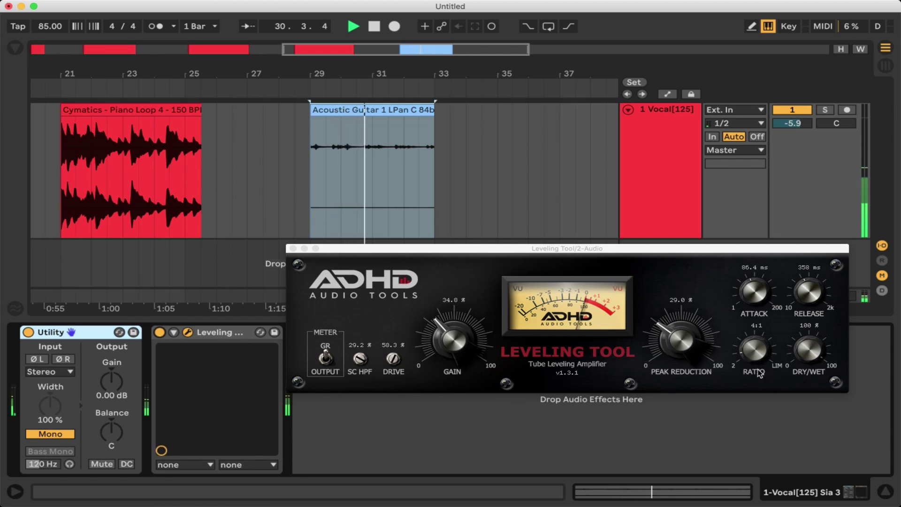
# - Raise Drive to 100 % on the acoustic guitar and compare the sound with the Leveling Tool bypassed and active
pyautogui.moveTo(393, 363); pyautogui.dragTo(393, 361)
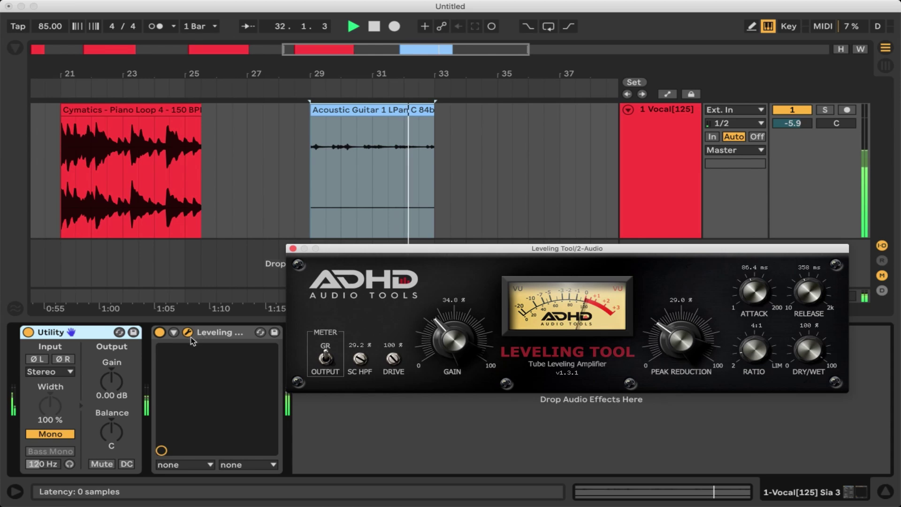
pyautogui.click(160, 332)
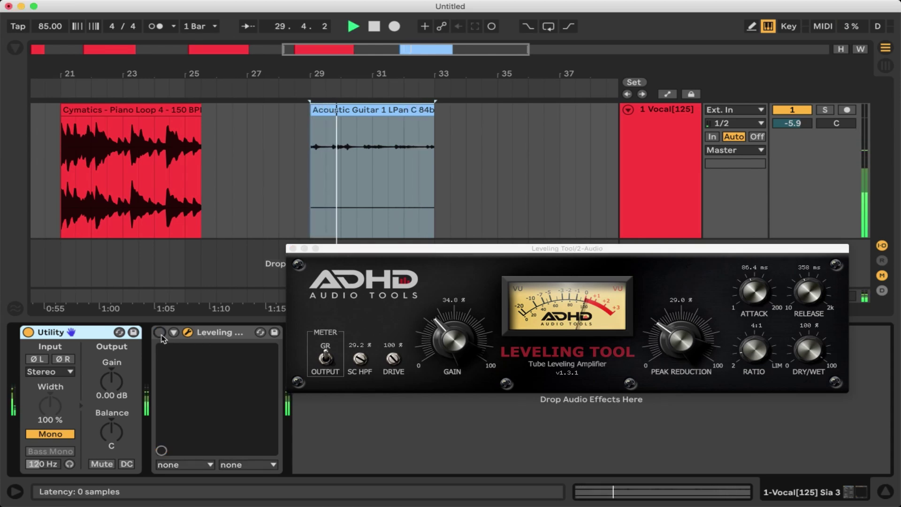
pyautogui.click(160, 332)
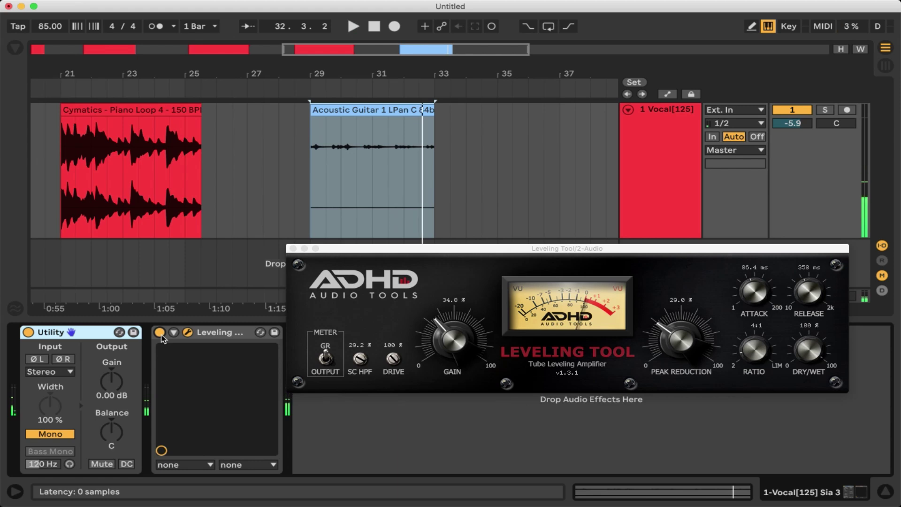
# - Duplicate the Vocal[125] track and delete the Leveling Tool from the original track
pyautogui.moveTo(352, 254); pyautogui.dragTo(340, 271)
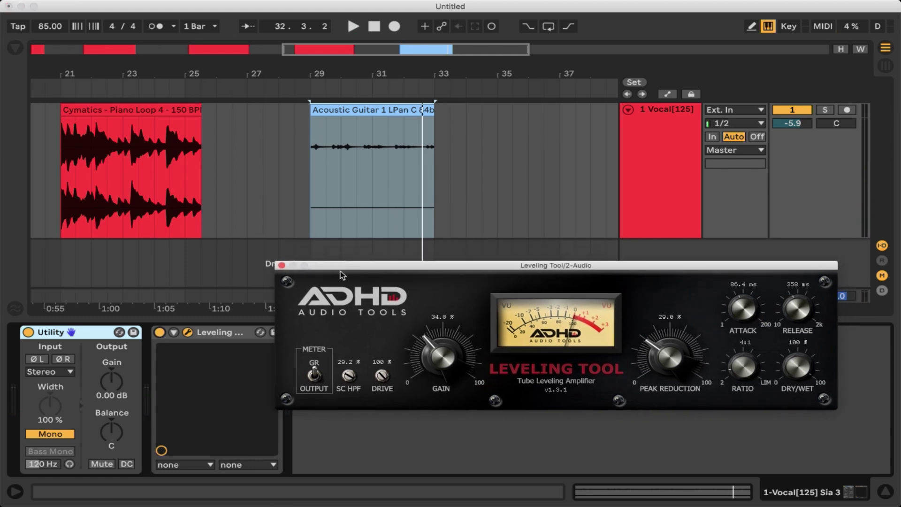
pyautogui.click(231, 336)
pyautogui.click(661, 159)
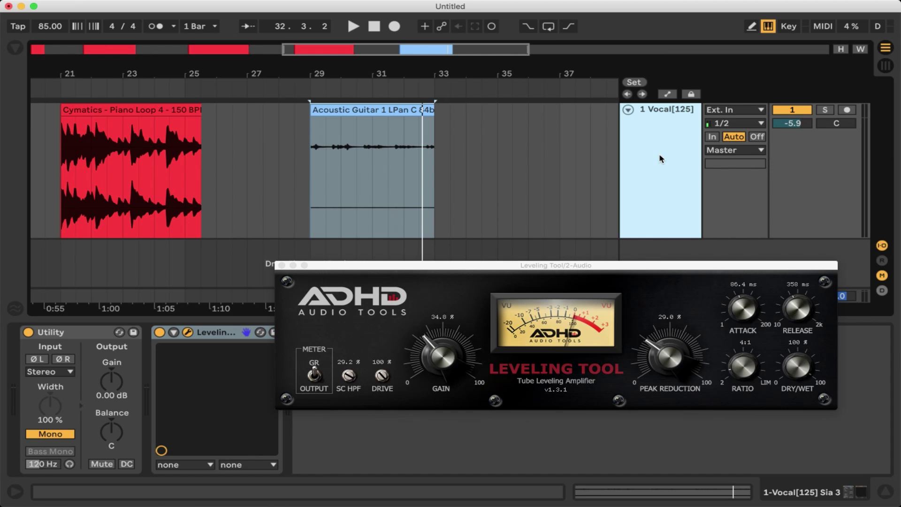
pyautogui.press('super+d')
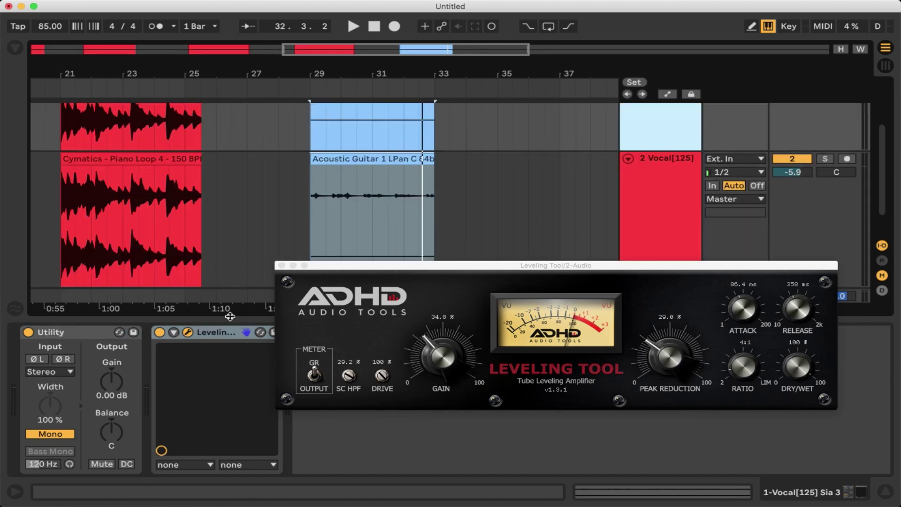
pyautogui.click(204, 336)
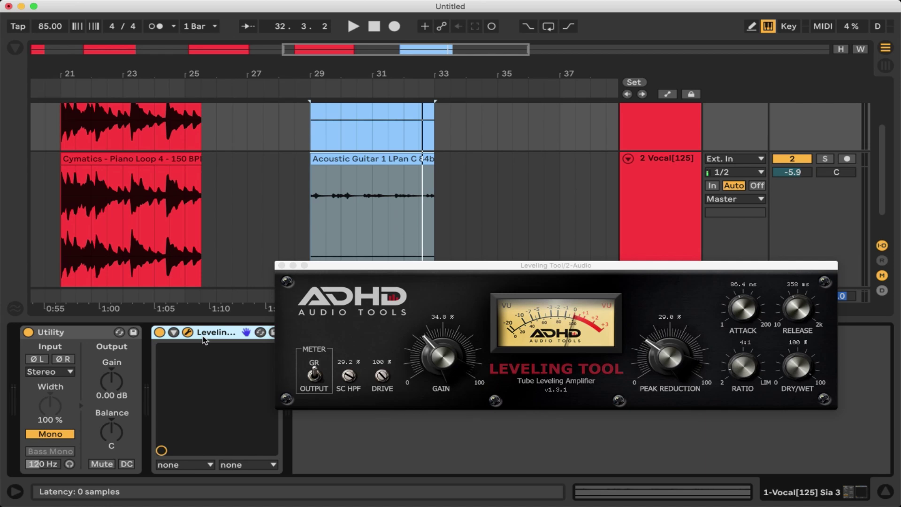
pyautogui.press('Delete')
# - Select the drum clip at bar 5 on the duplicated track and lower that track's volume to -inf
pyautogui.moveTo(172, 72); pyautogui.dragTo(631, 72)
pyautogui.click(177, 122)
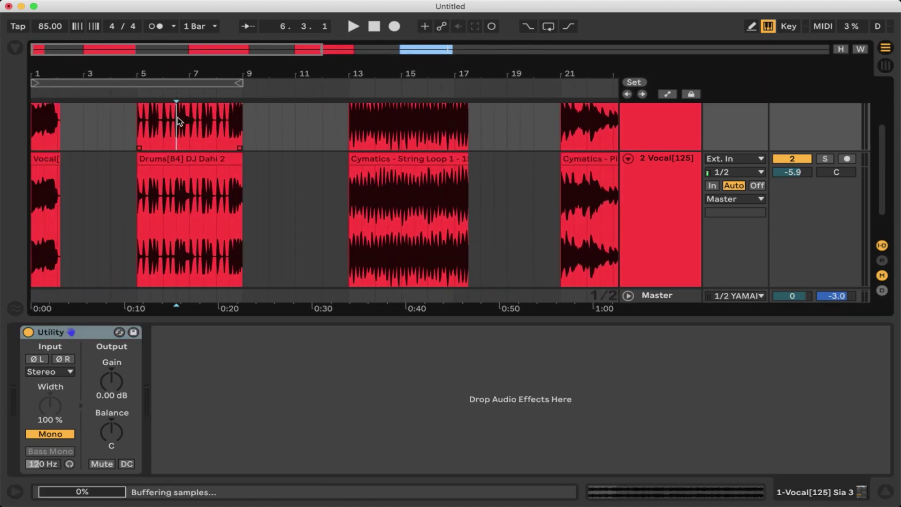
pyautogui.click(174, 159)
pyautogui.press('super+z')
pyautogui.moveTo(454, 264); pyautogui.dragTo(342, 302)
pyautogui.scroll(-2, 178, 225)
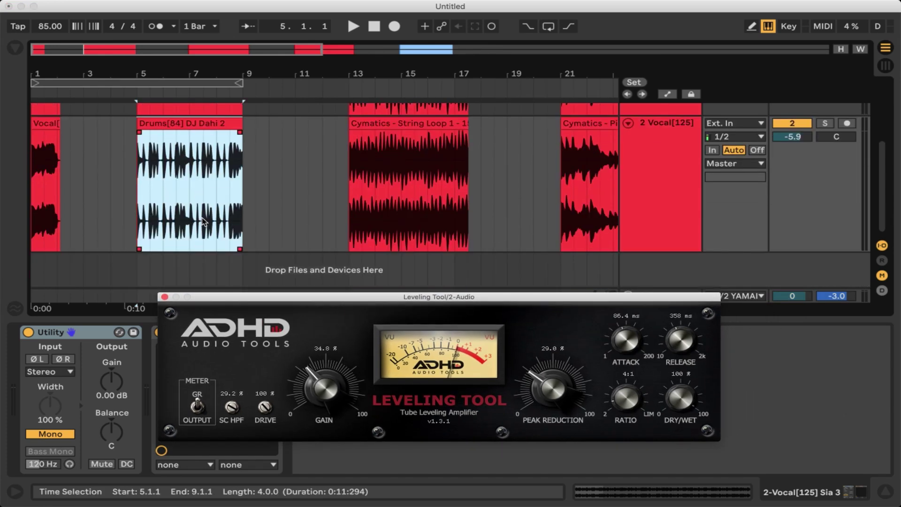
pyautogui.scroll(2, 204, 220)
pyautogui.moveTo(792, 260); pyautogui.dragTo(792, 308)
pyautogui.scroll(-5, 244, 235)
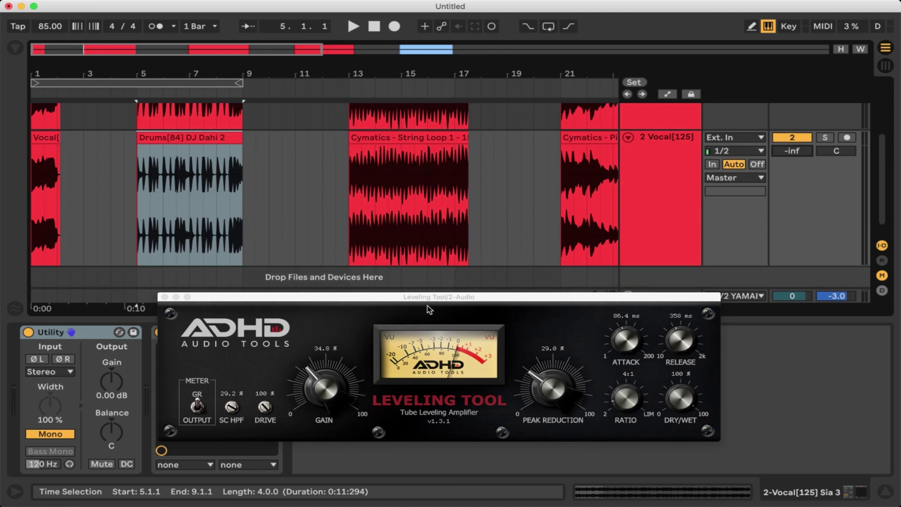
# - Set the duplicated track's Leveling Tool to 35.8 ms attack, 158 ms release, 10:1 ratio and 46.9 % Gain, and move its window clear of the tracks
pyautogui.moveTo(630, 347); pyautogui.dragTo(620, 379)
pyautogui.moveTo(679, 352); pyautogui.dragTo(631, 373)
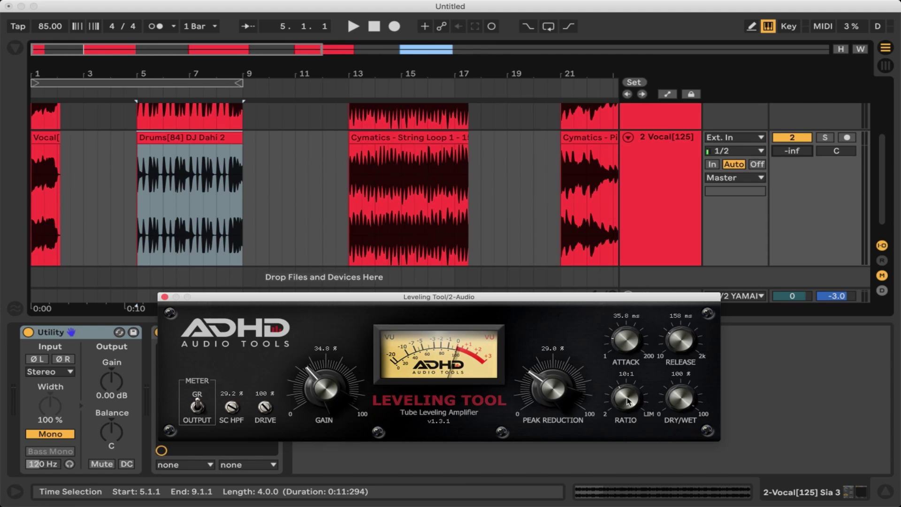
pyautogui.moveTo(322, 400); pyautogui.dragTo(322, 366)
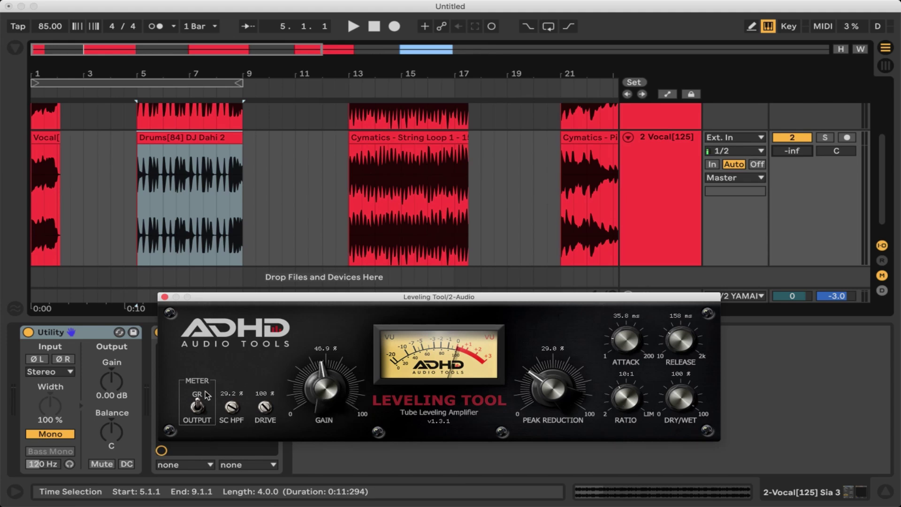
pyautogui.moveTo(246, 302); pyautogui.dragTo(210, 320)
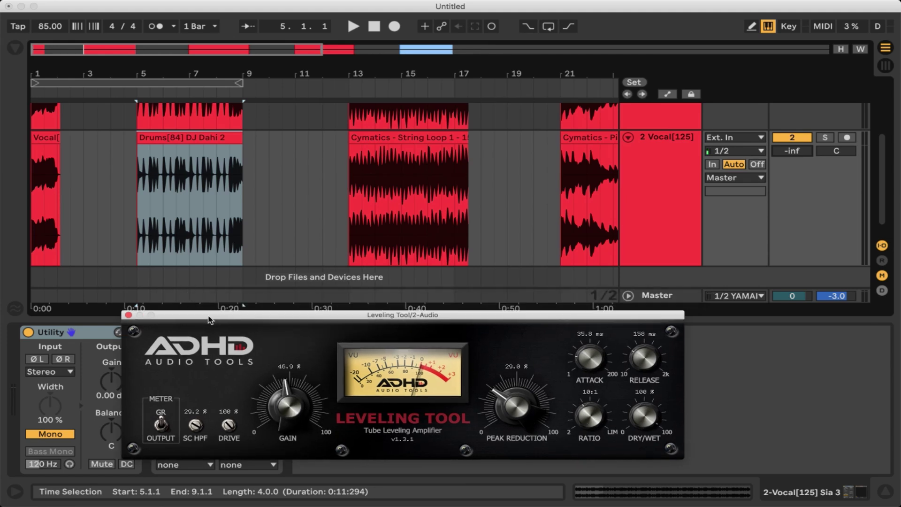
# - Play the drum clip at bar 5 and blend in the duplicated compressed track by raising its volume to -14.3 dB
pyautogui.click(197, 148)
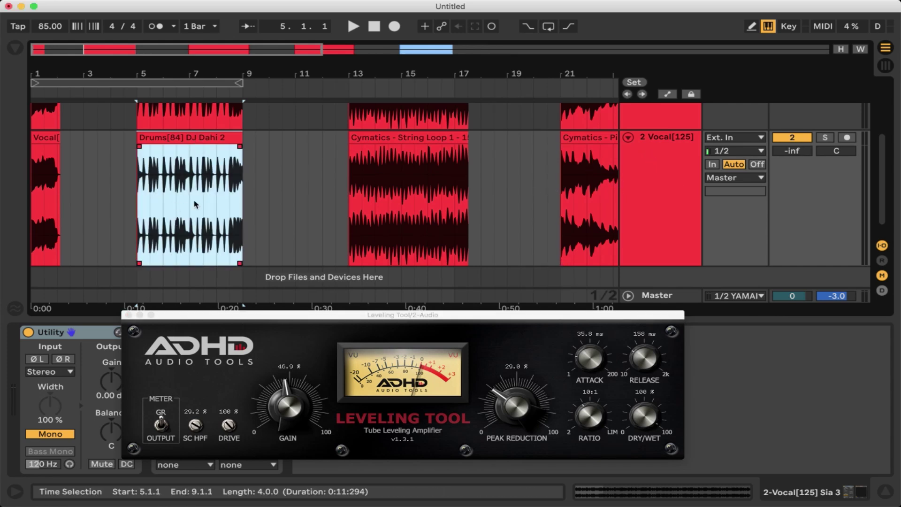
pyautogui.press('space')
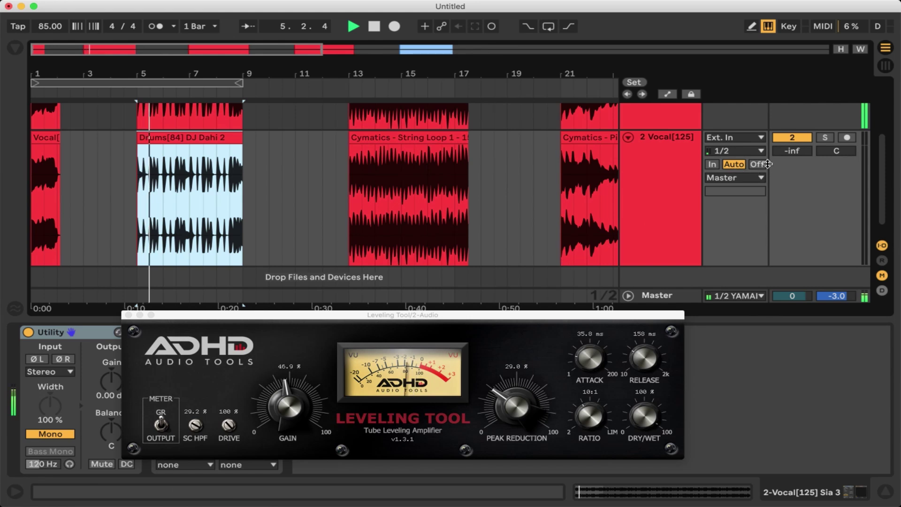
pyautogui.moveTo(793, 151); pyautogui.dragTo(793, 128)
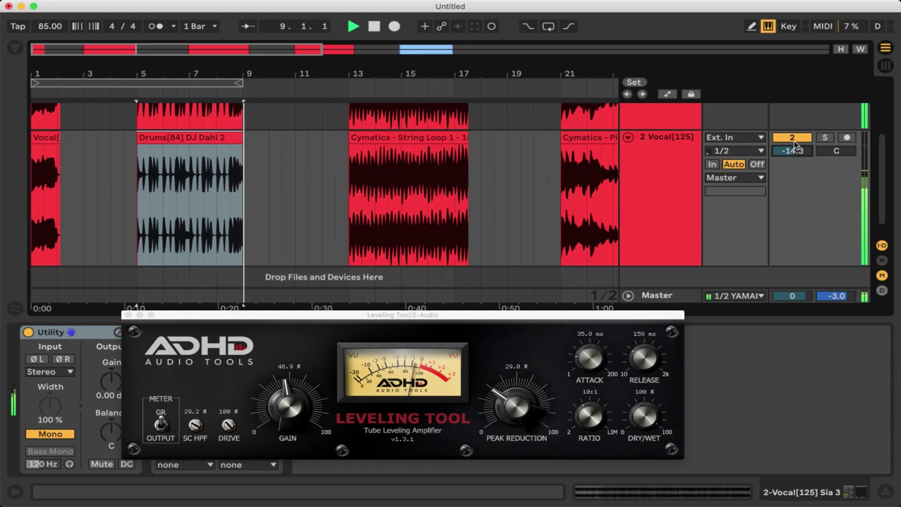
# - Turn the duplicated compressed track off and back on during playback to compare the drums without and with parallel compression, and stop playback
pyautogui.click(793, 138)
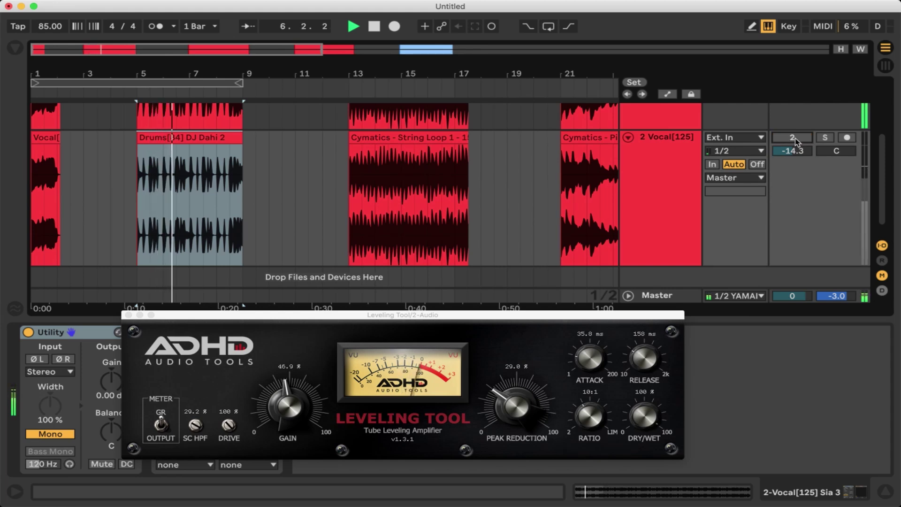
pyautogui.click(795, 138)
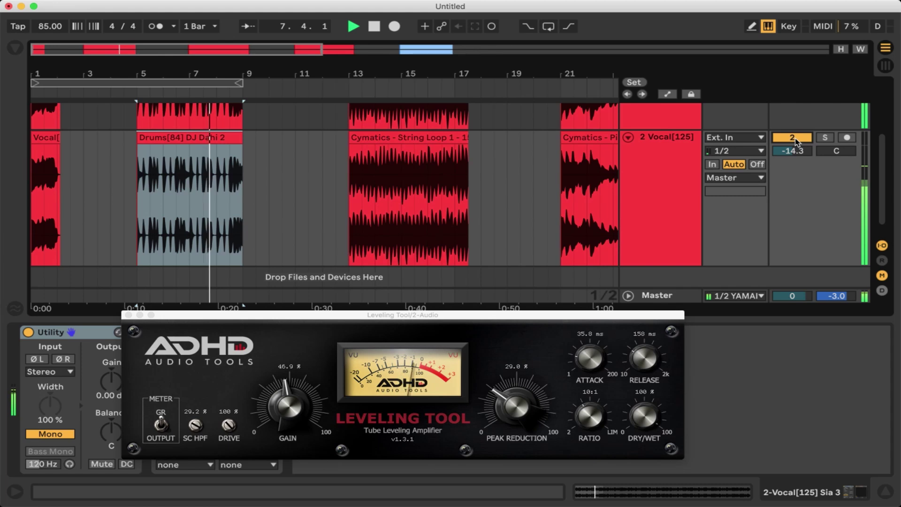
pyautogui.press('space')
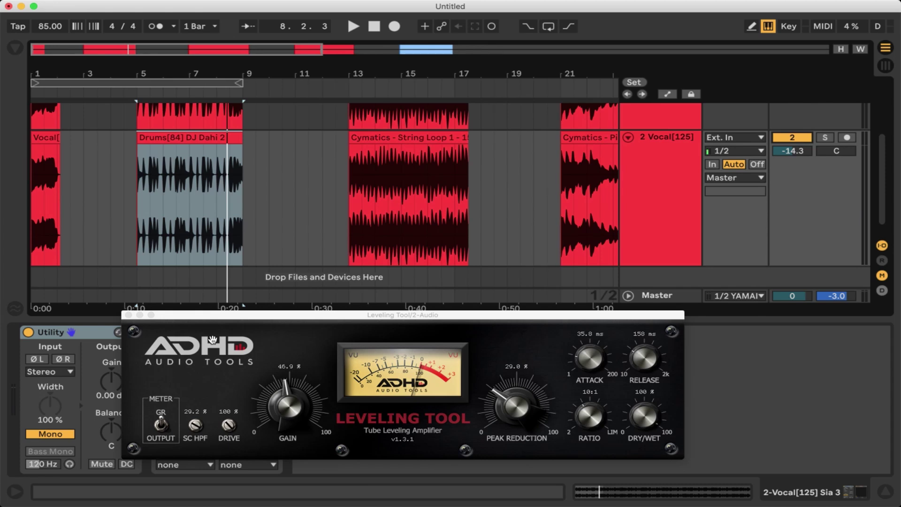
# - Select the drum clip at bar 5 on the duplicated track and set that track's Leveling Tool ratio to 4:1
pyautogui.moveTo(229, 427); pyautogui.dragTo(227, 400)
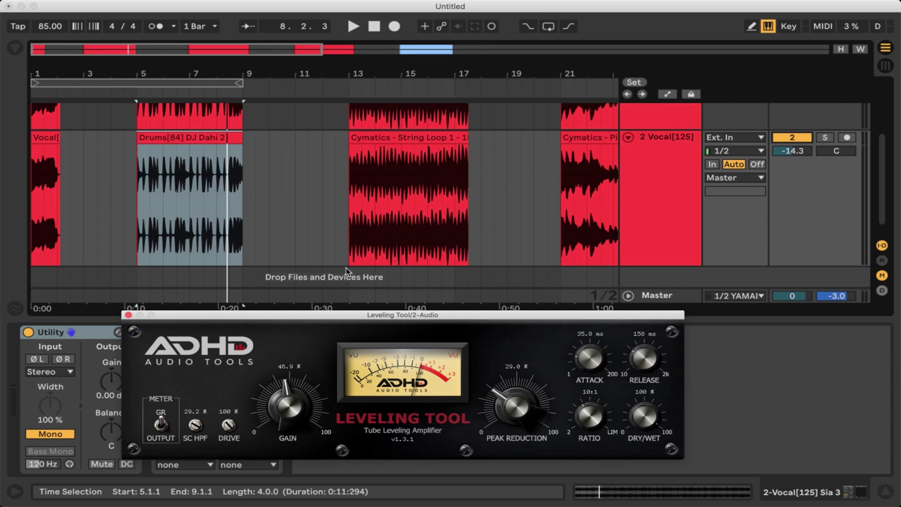
pyautogui.scroll(-1, 286, 223)
pyautogui.scroll(5, 285, 223)
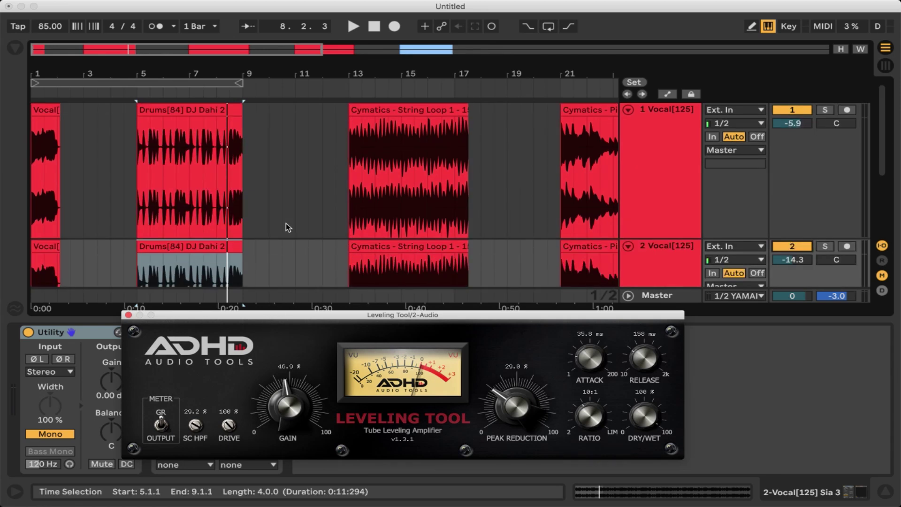
pyautogui.moveTo(213, 69); pyautogui.dragTo(212, 47)
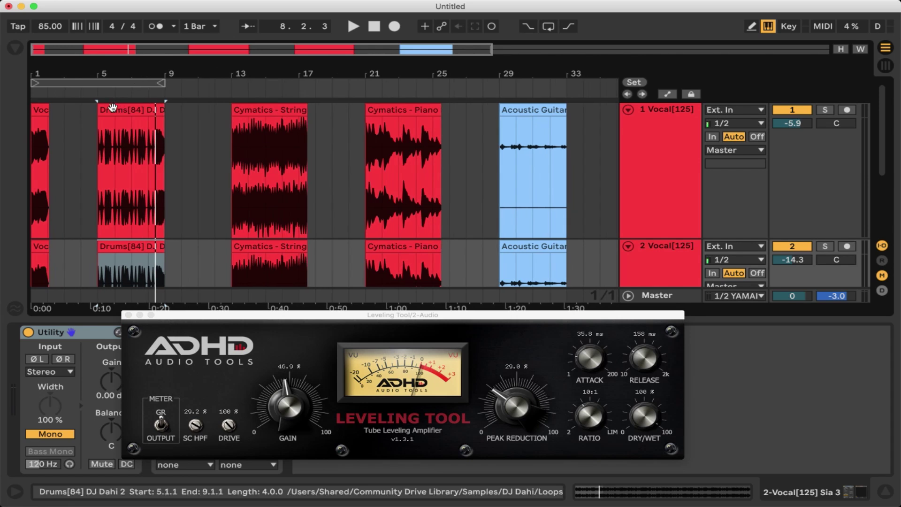
pyautogui.click(39, 113)
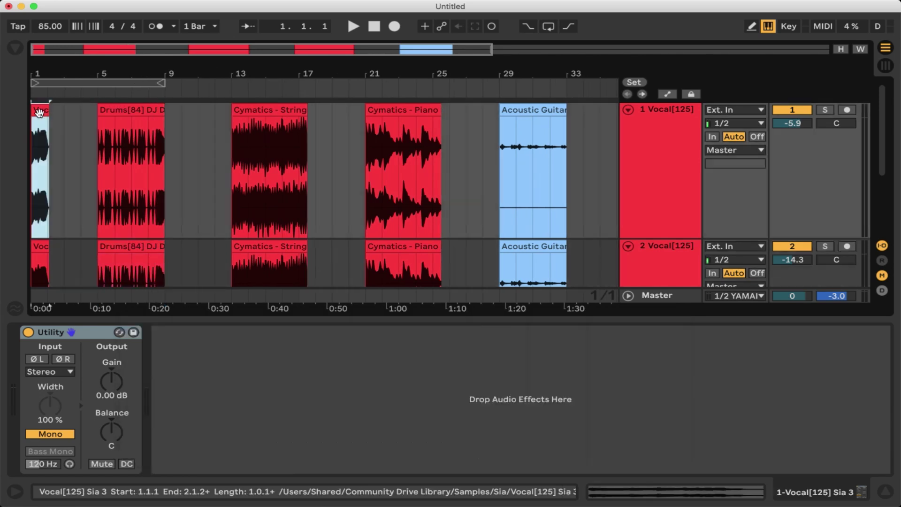
pyautogui.click(147, 248)
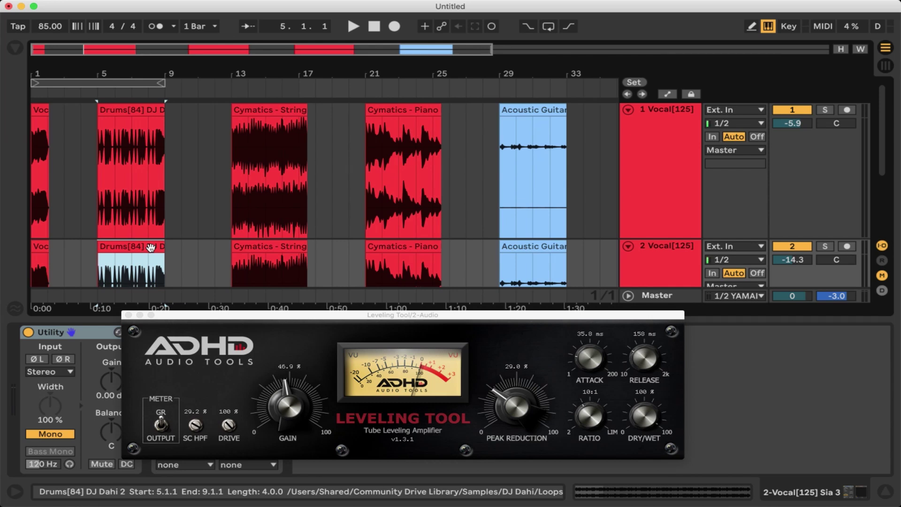
pyautogui.click(352, 324)
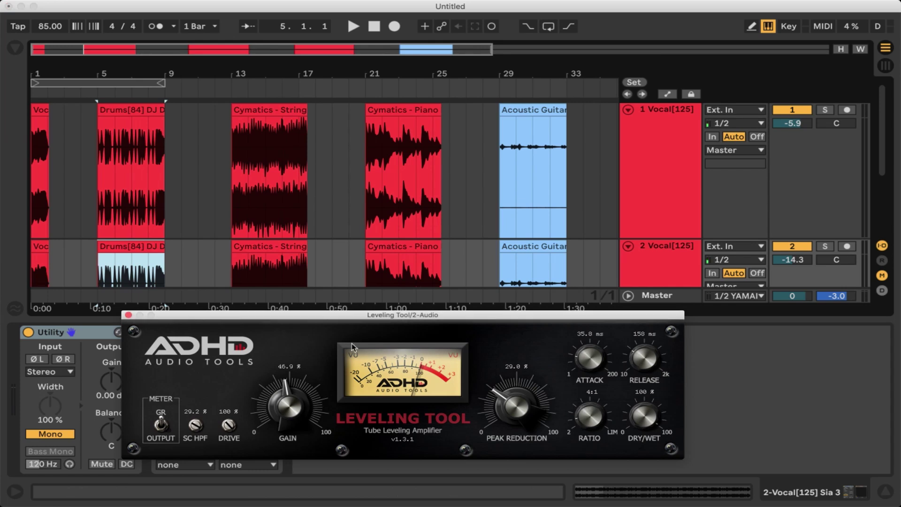